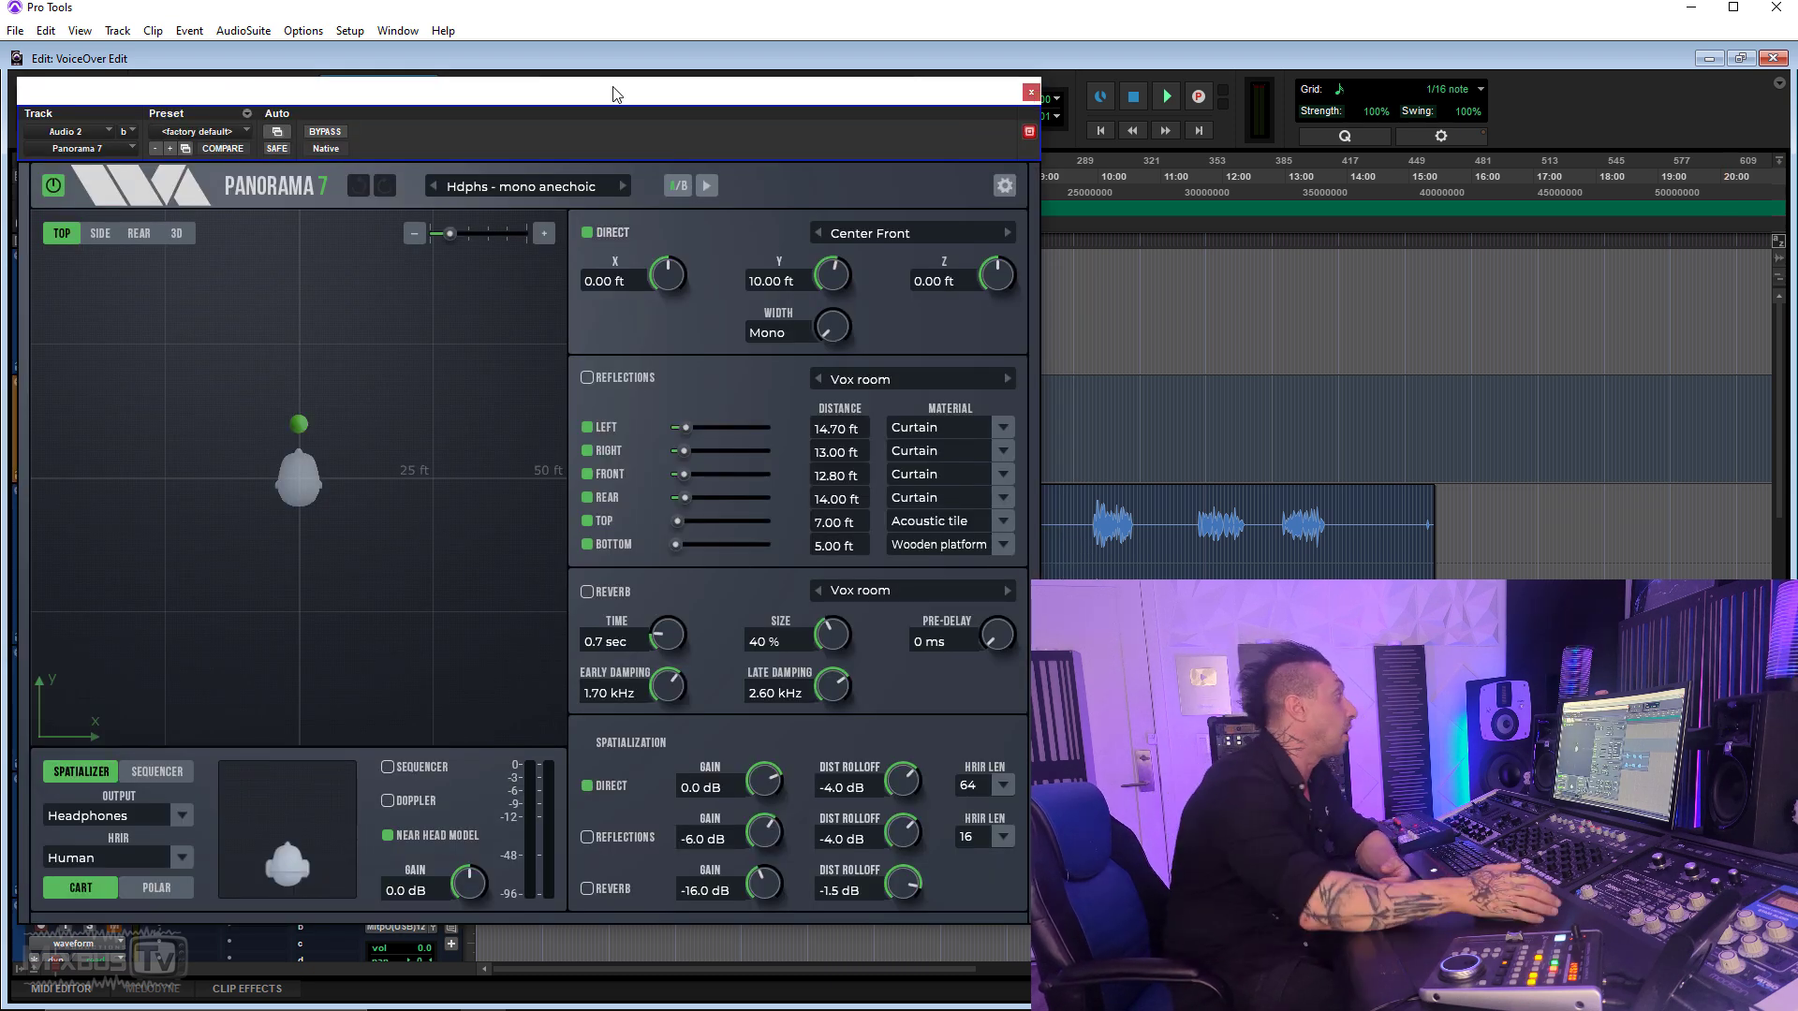
# Place the Panorama 7 voice source below-right of the listener, then raise it above head height.
pyautogui.moveTo(294, 429); pyautogui.dragTo(415, 560)
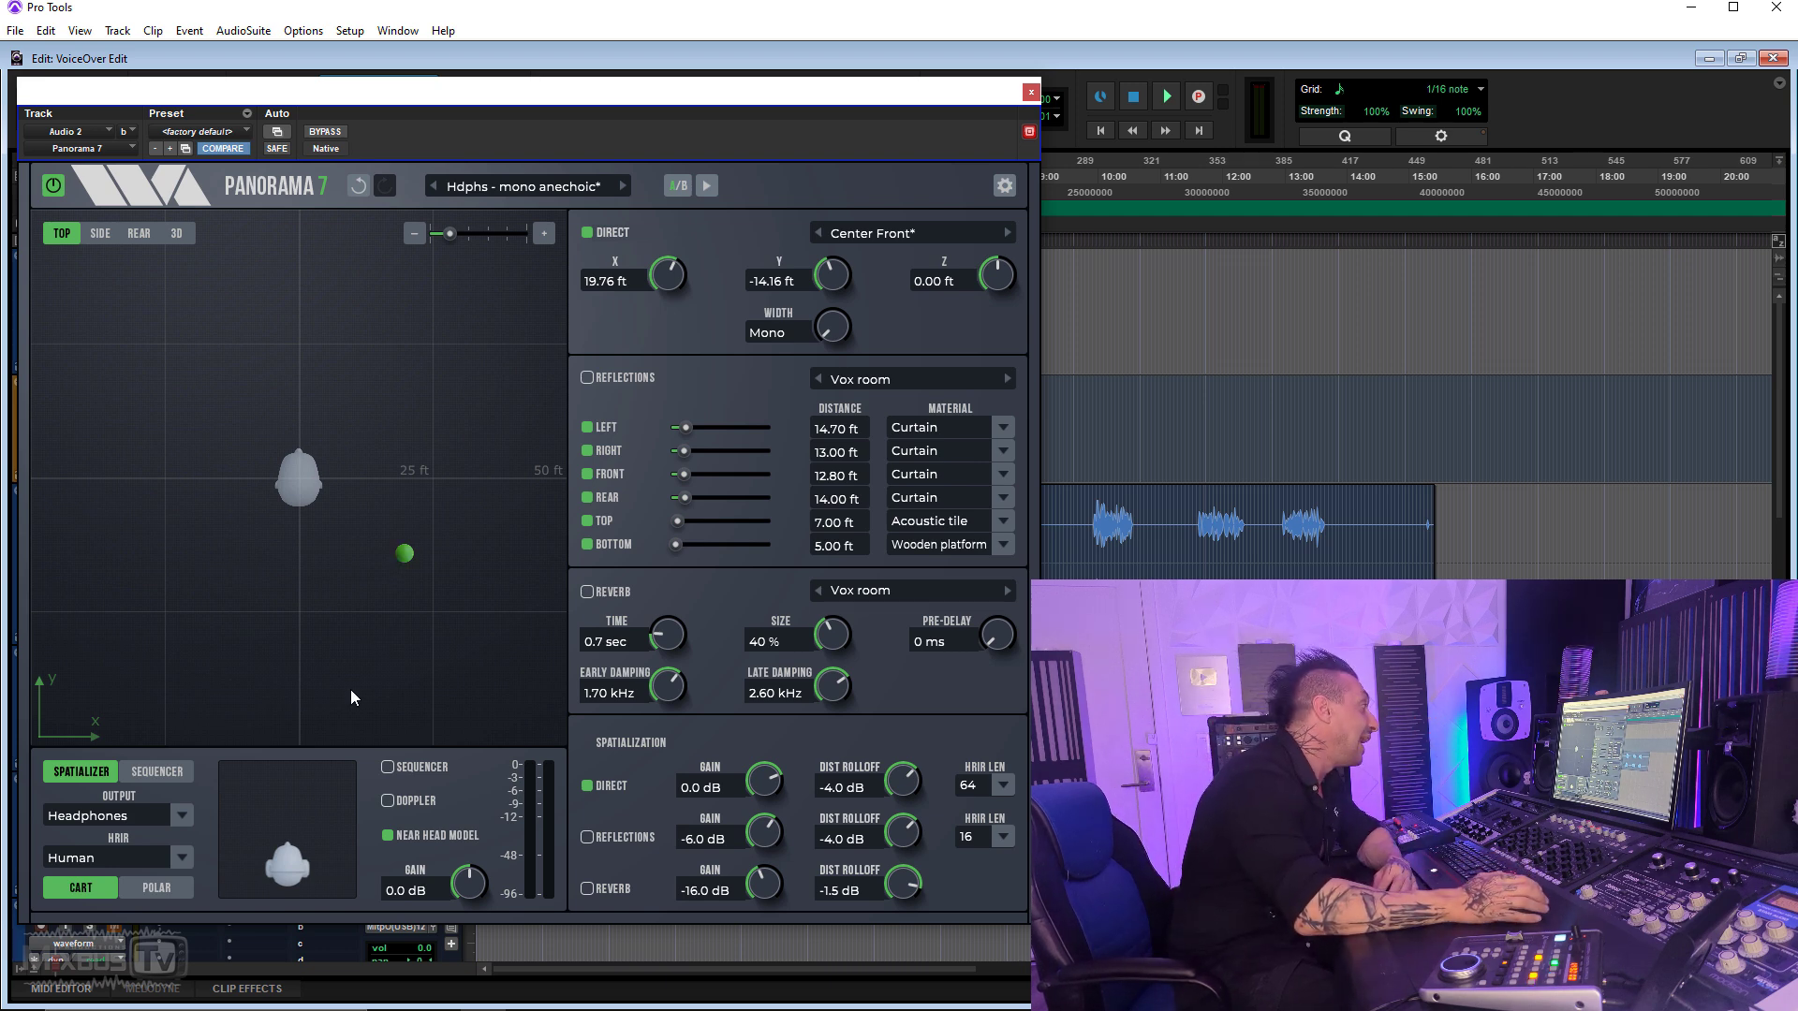
pyautogui.click(101, 232)
pyautogui.moveTo(225, 477); pyautogui.dragTo(287, 345)
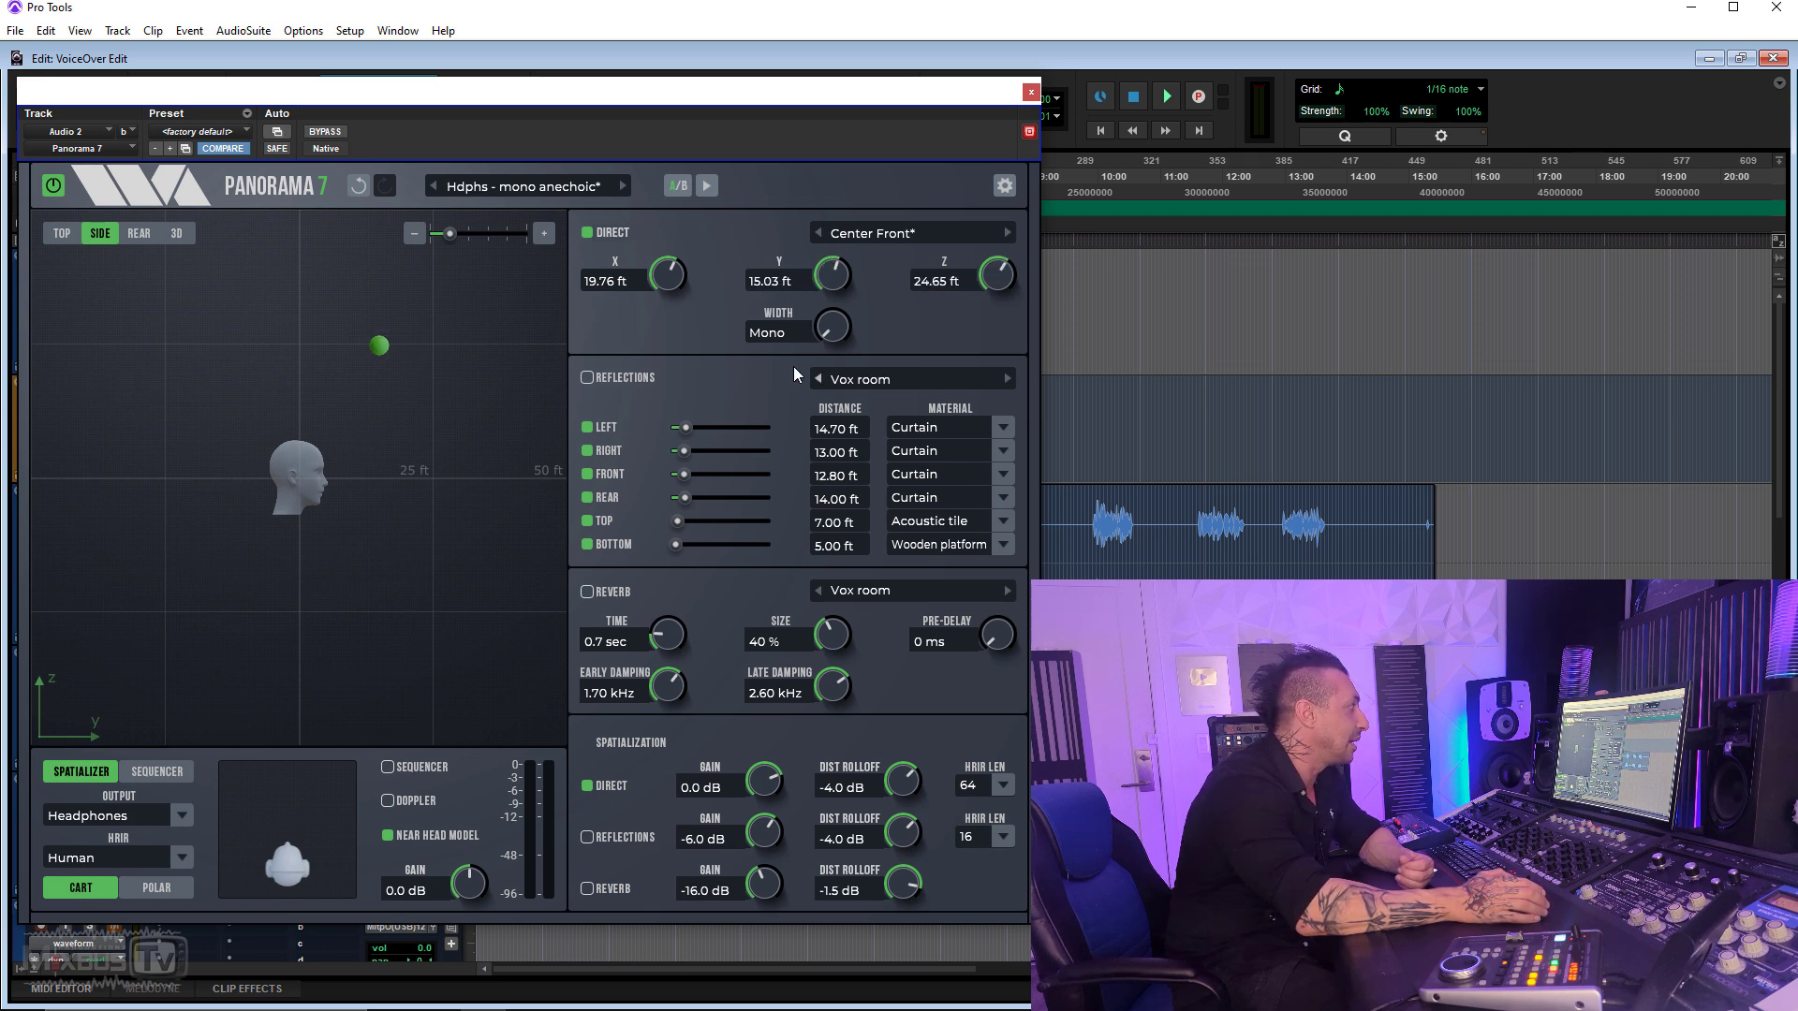
# Set the left wall material to Wooden floor and the right to Concrete block, painted.
pyautogui.click(918, 429)
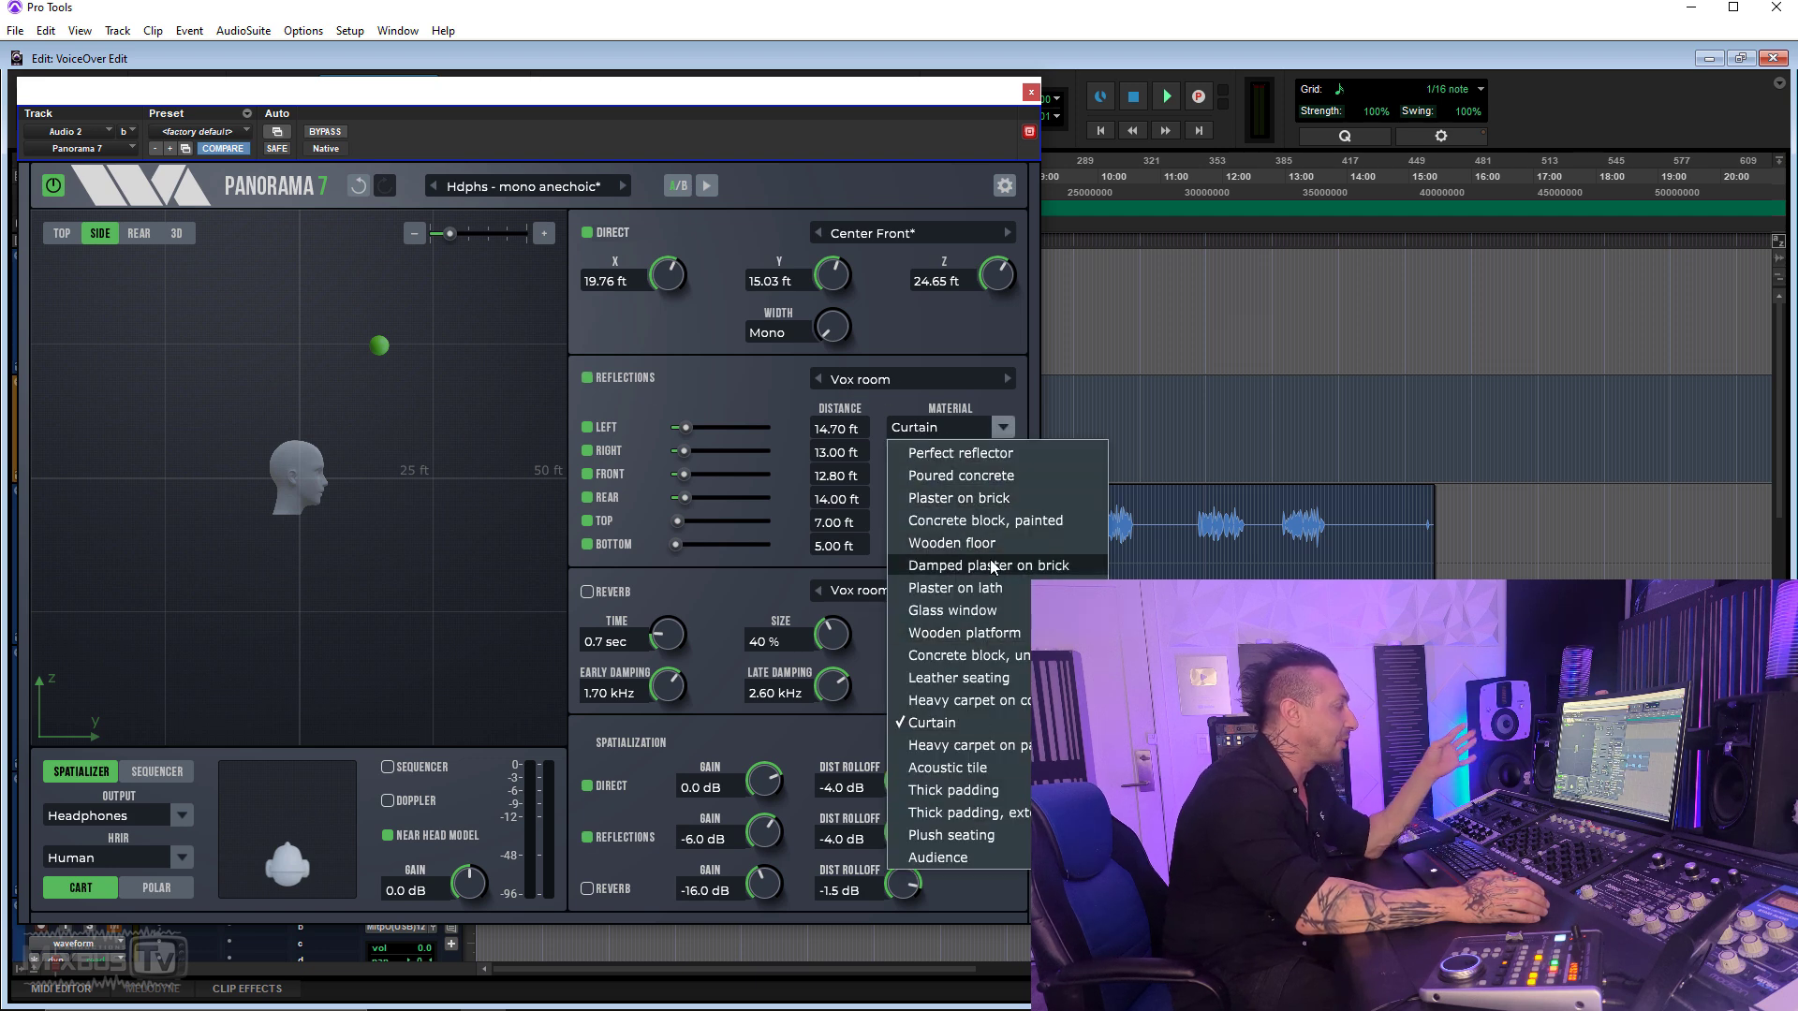
pyautogui.click(951, 543)
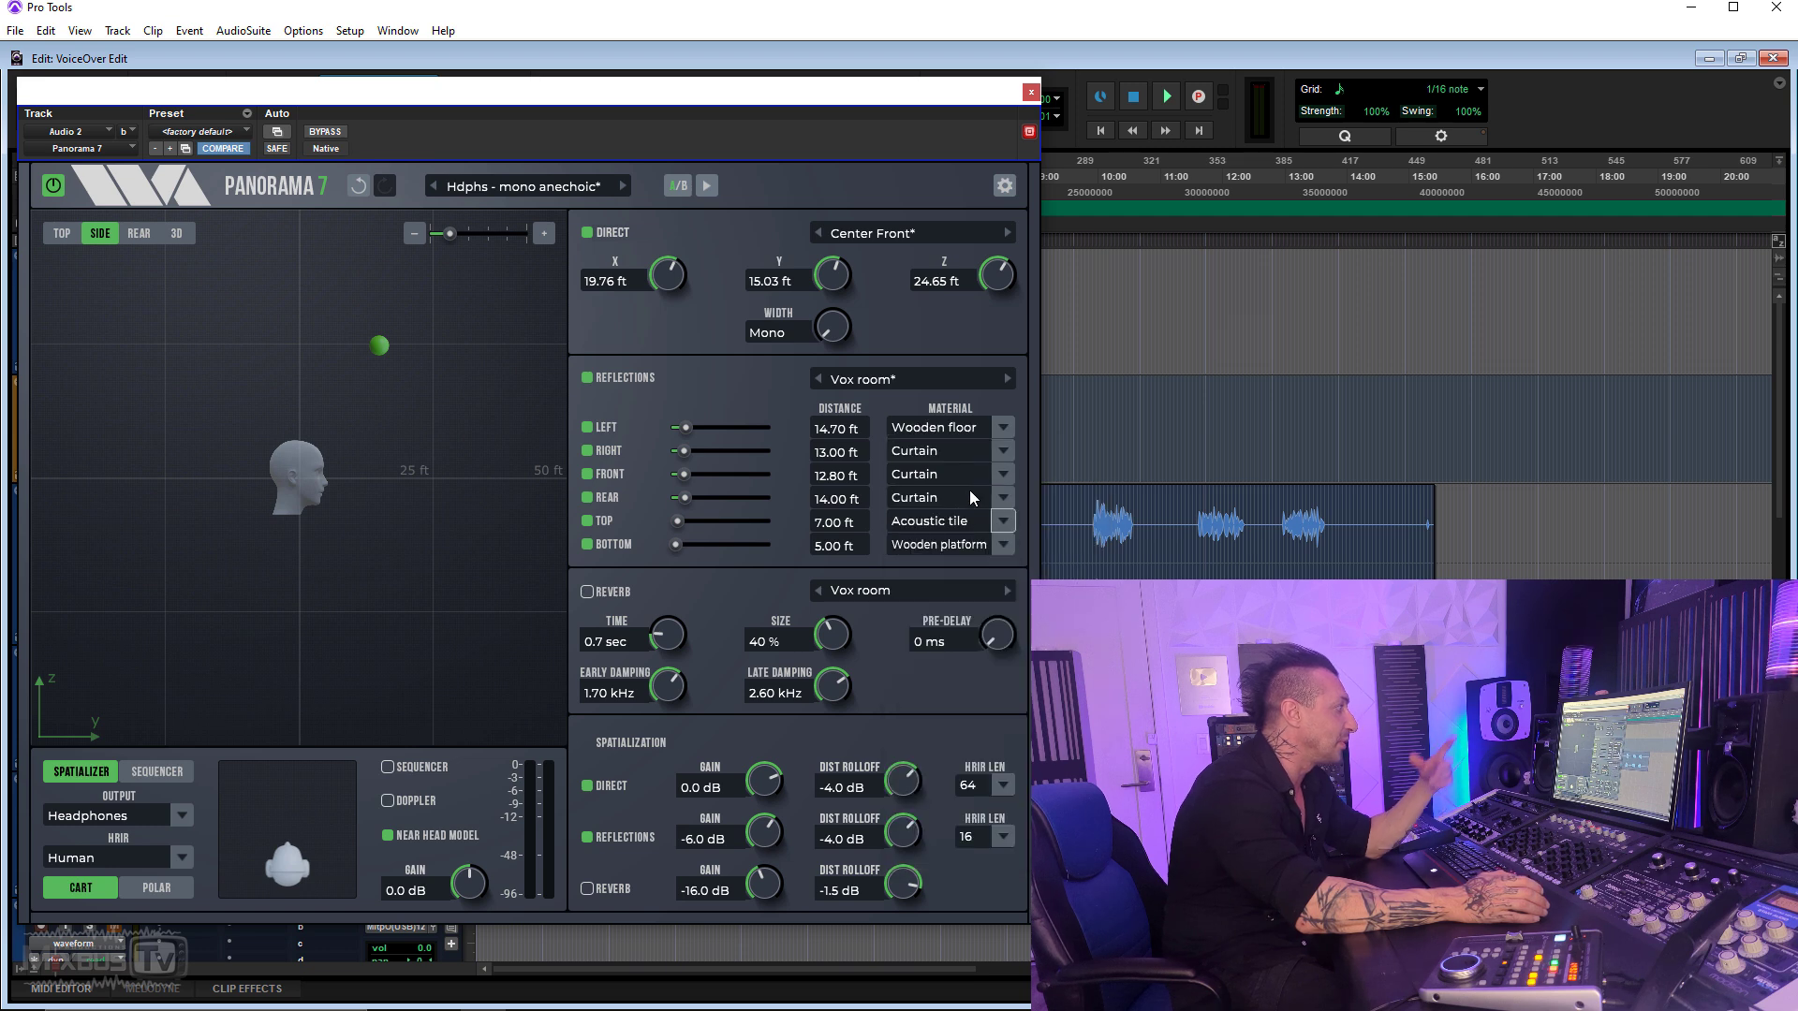
pyautogui.click(1000, 451)
pyautogui.click(972, 544)
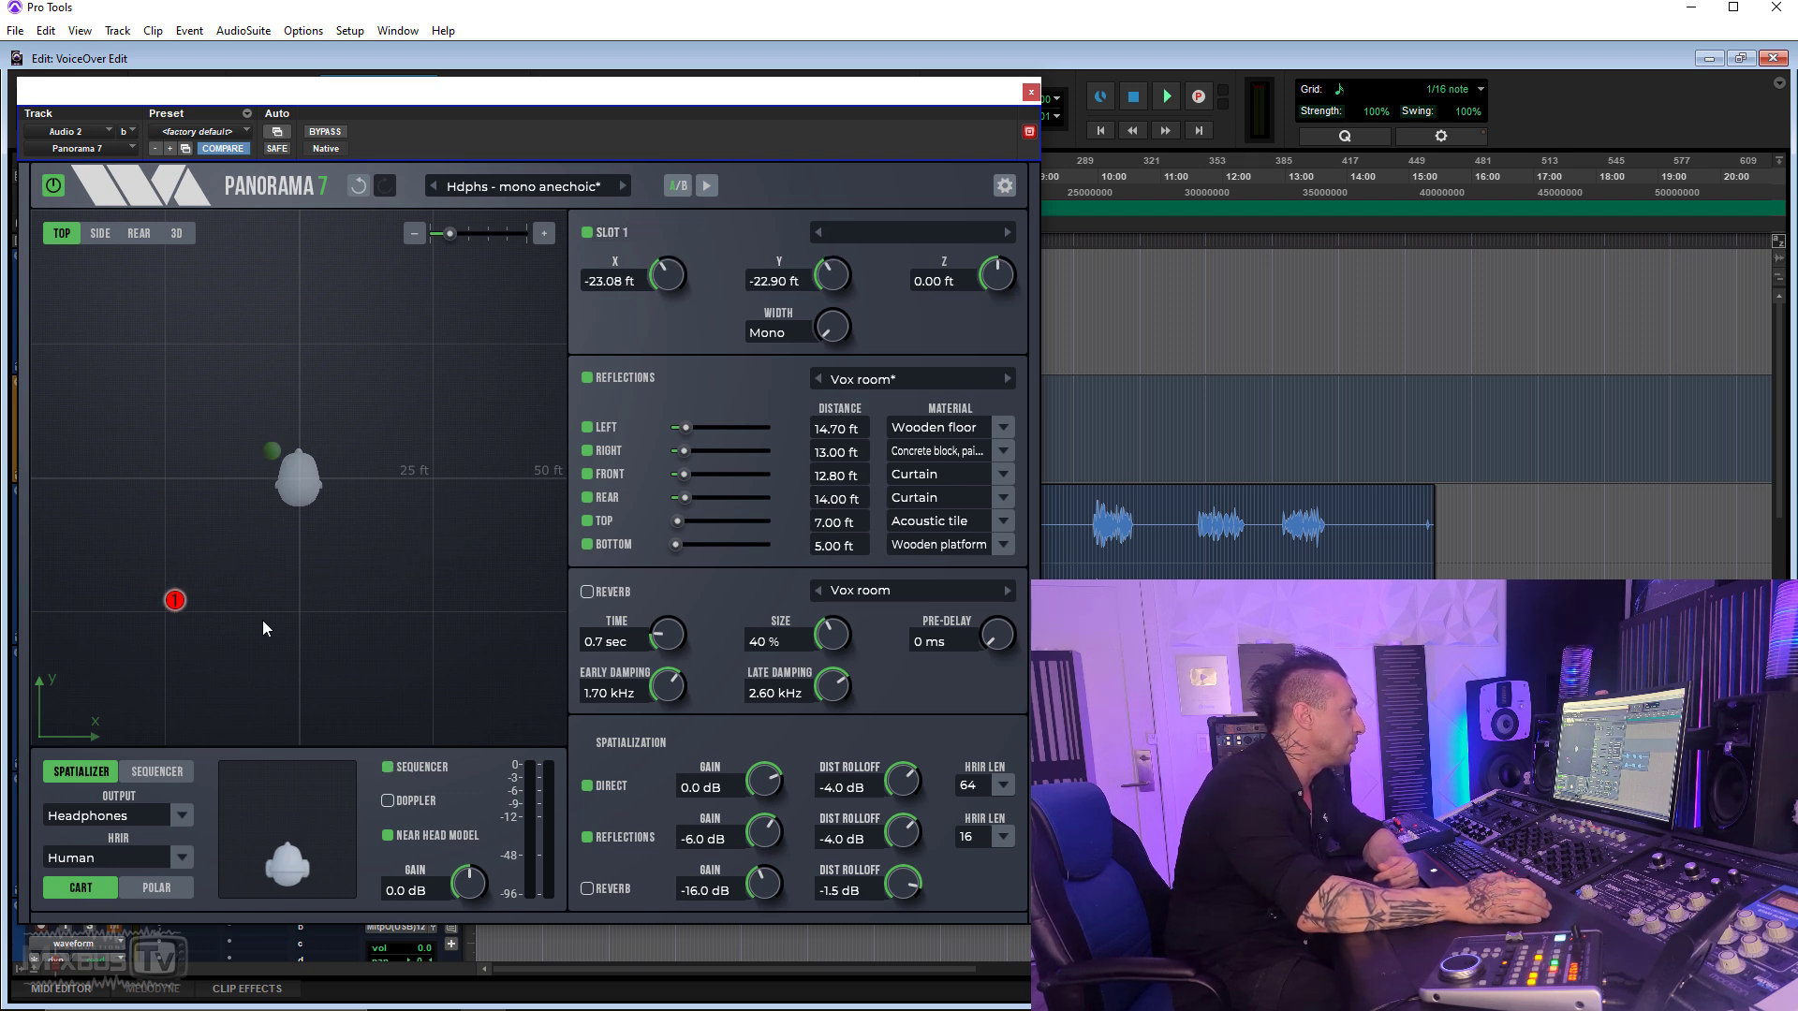
# Add a second position slot in the sequencer and close Panorama 7.
pyautogui.click(149, 771)
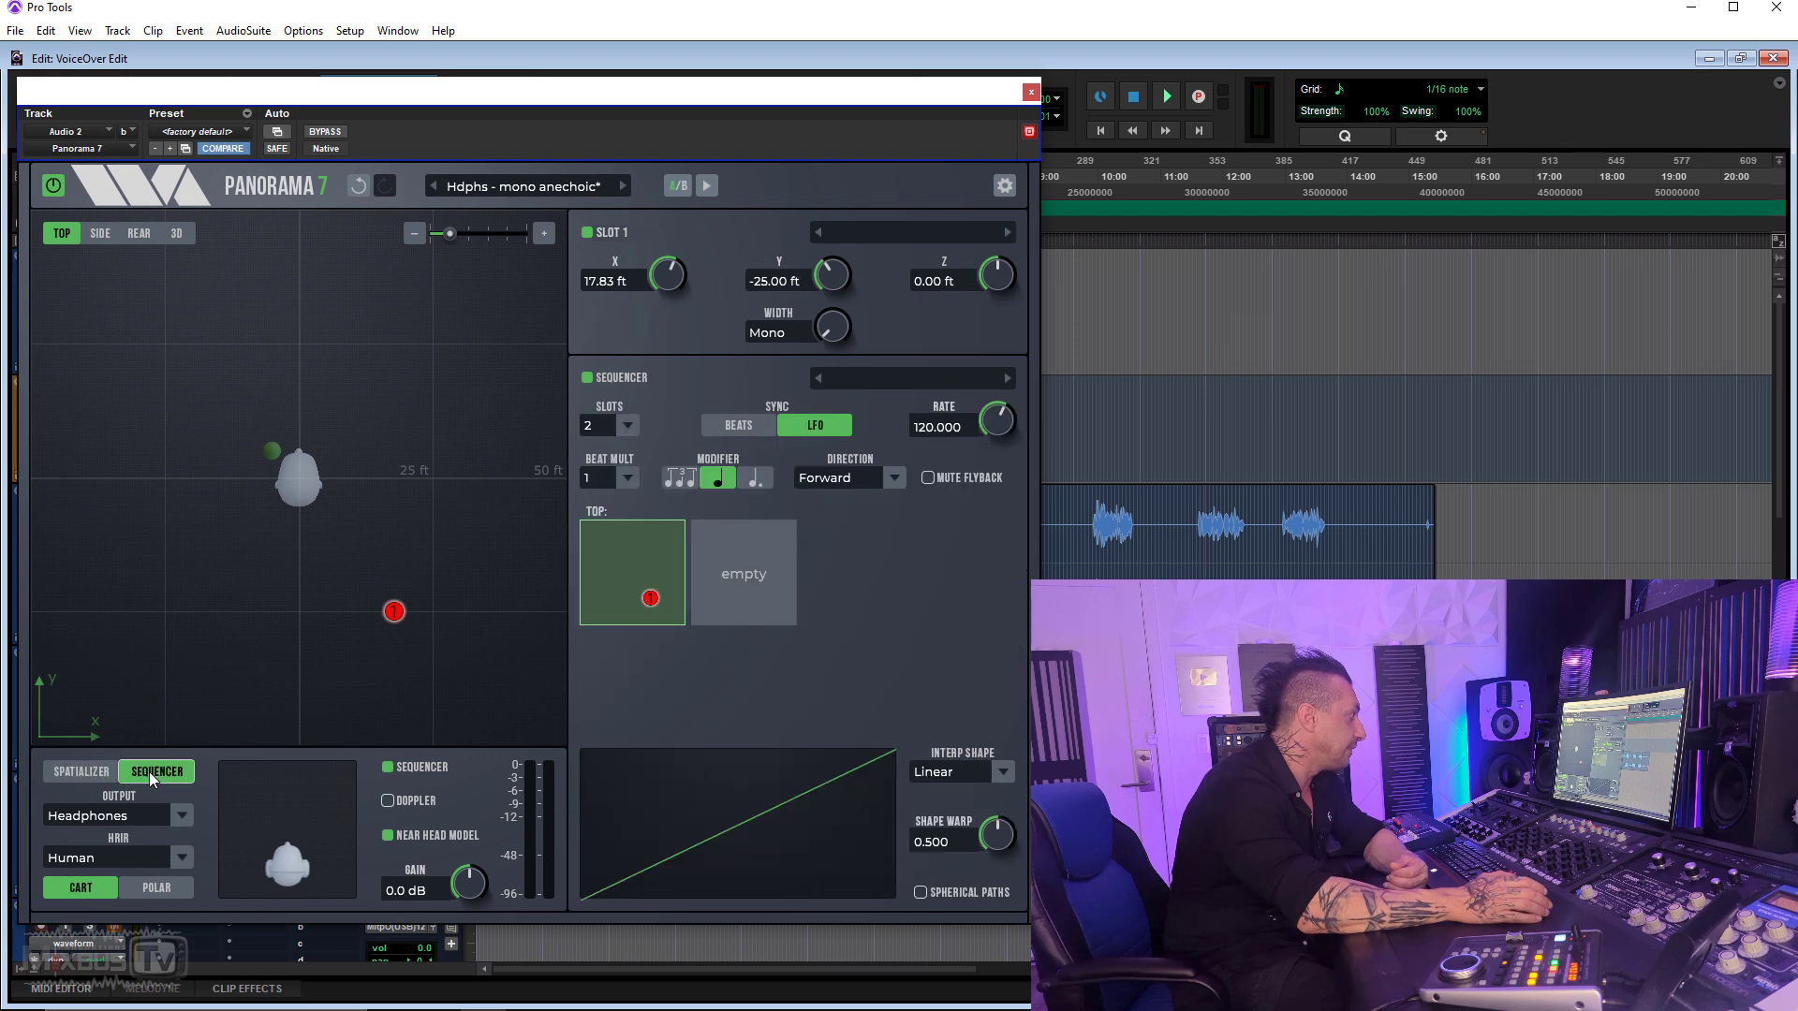
pyautogui.click(749, 576)
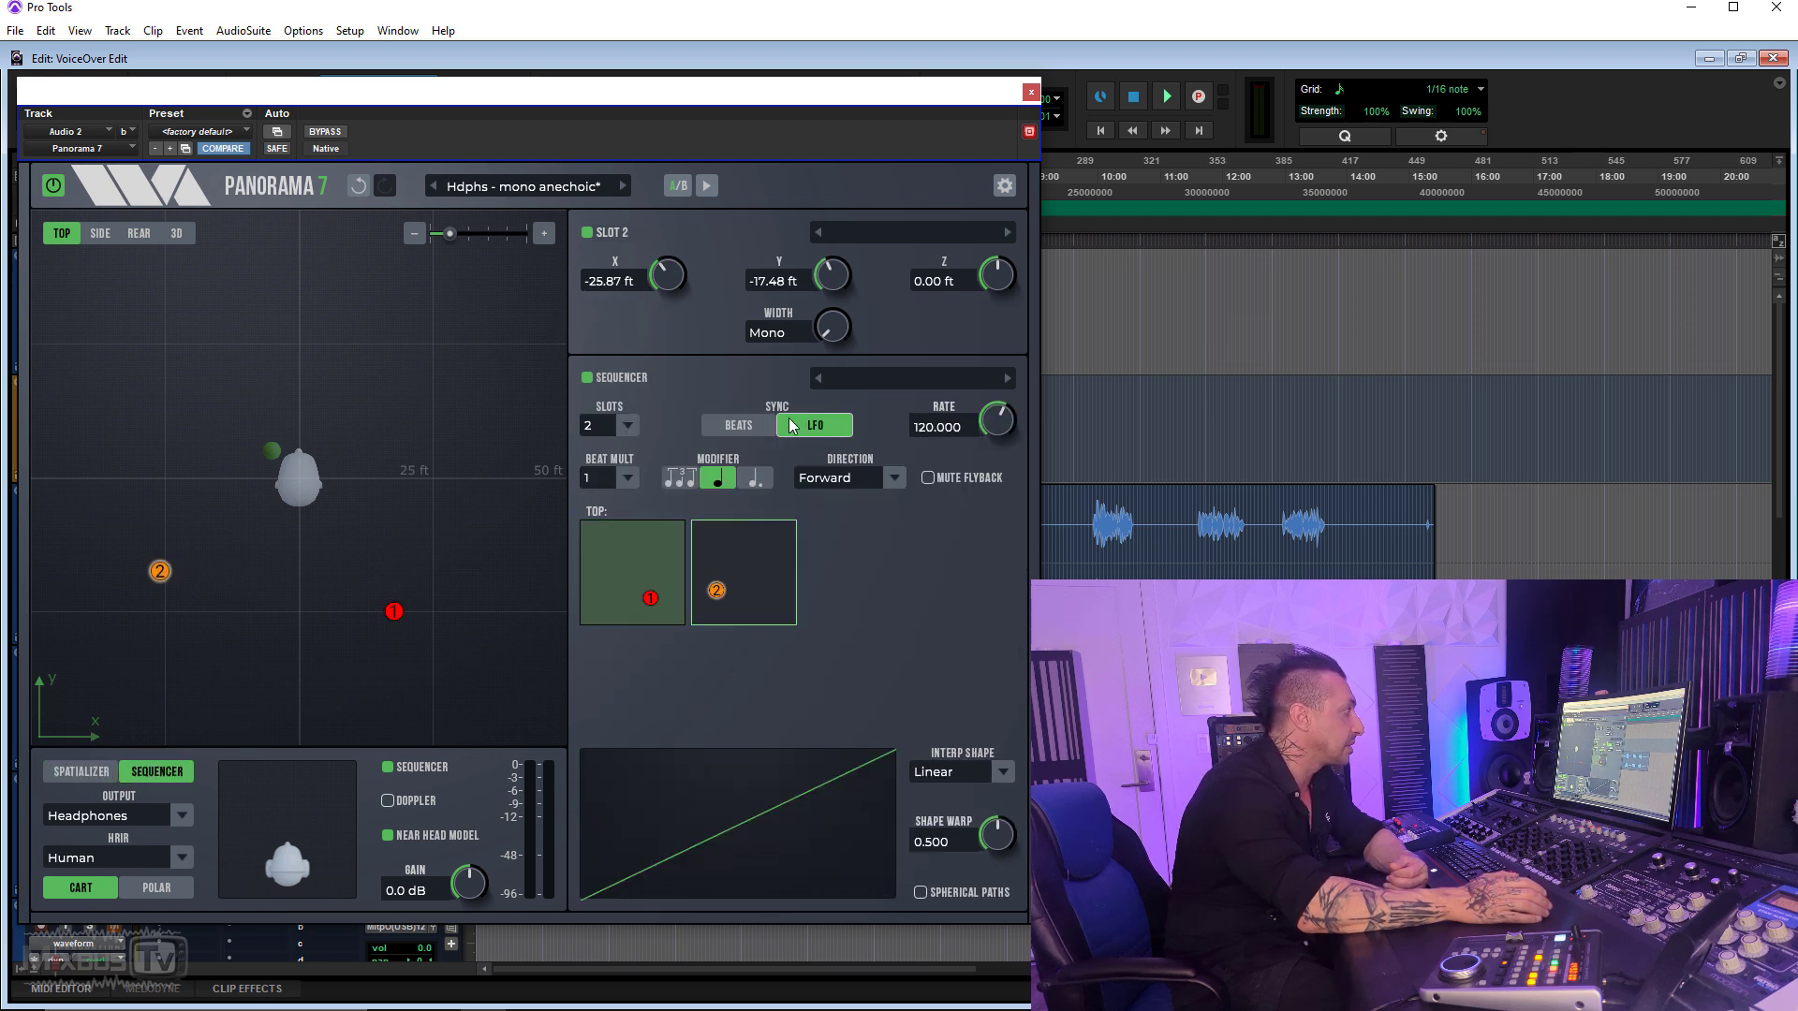
pyautogui.click(1033, 94)
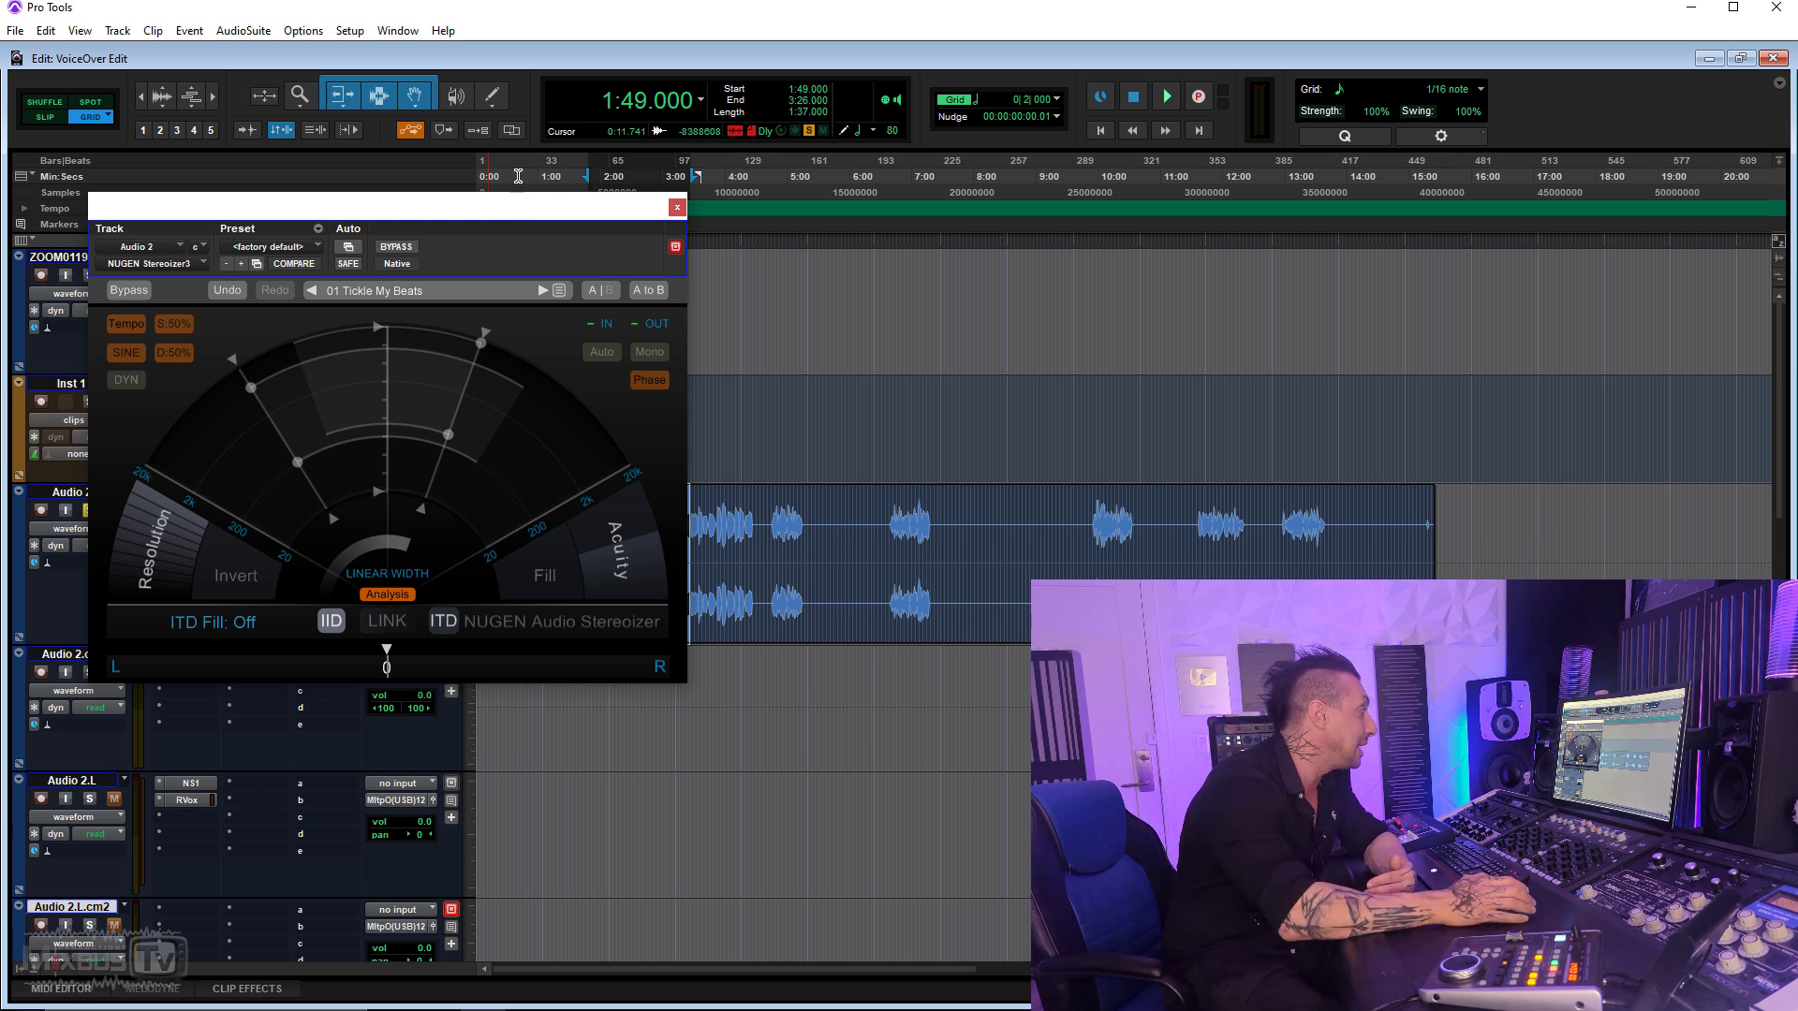
# Widen the Stereoizer's right arm, then browse the factory preset list and close it.
pyautogui.moveTo(482, 343); pyautogui.dragTo(522, 361)
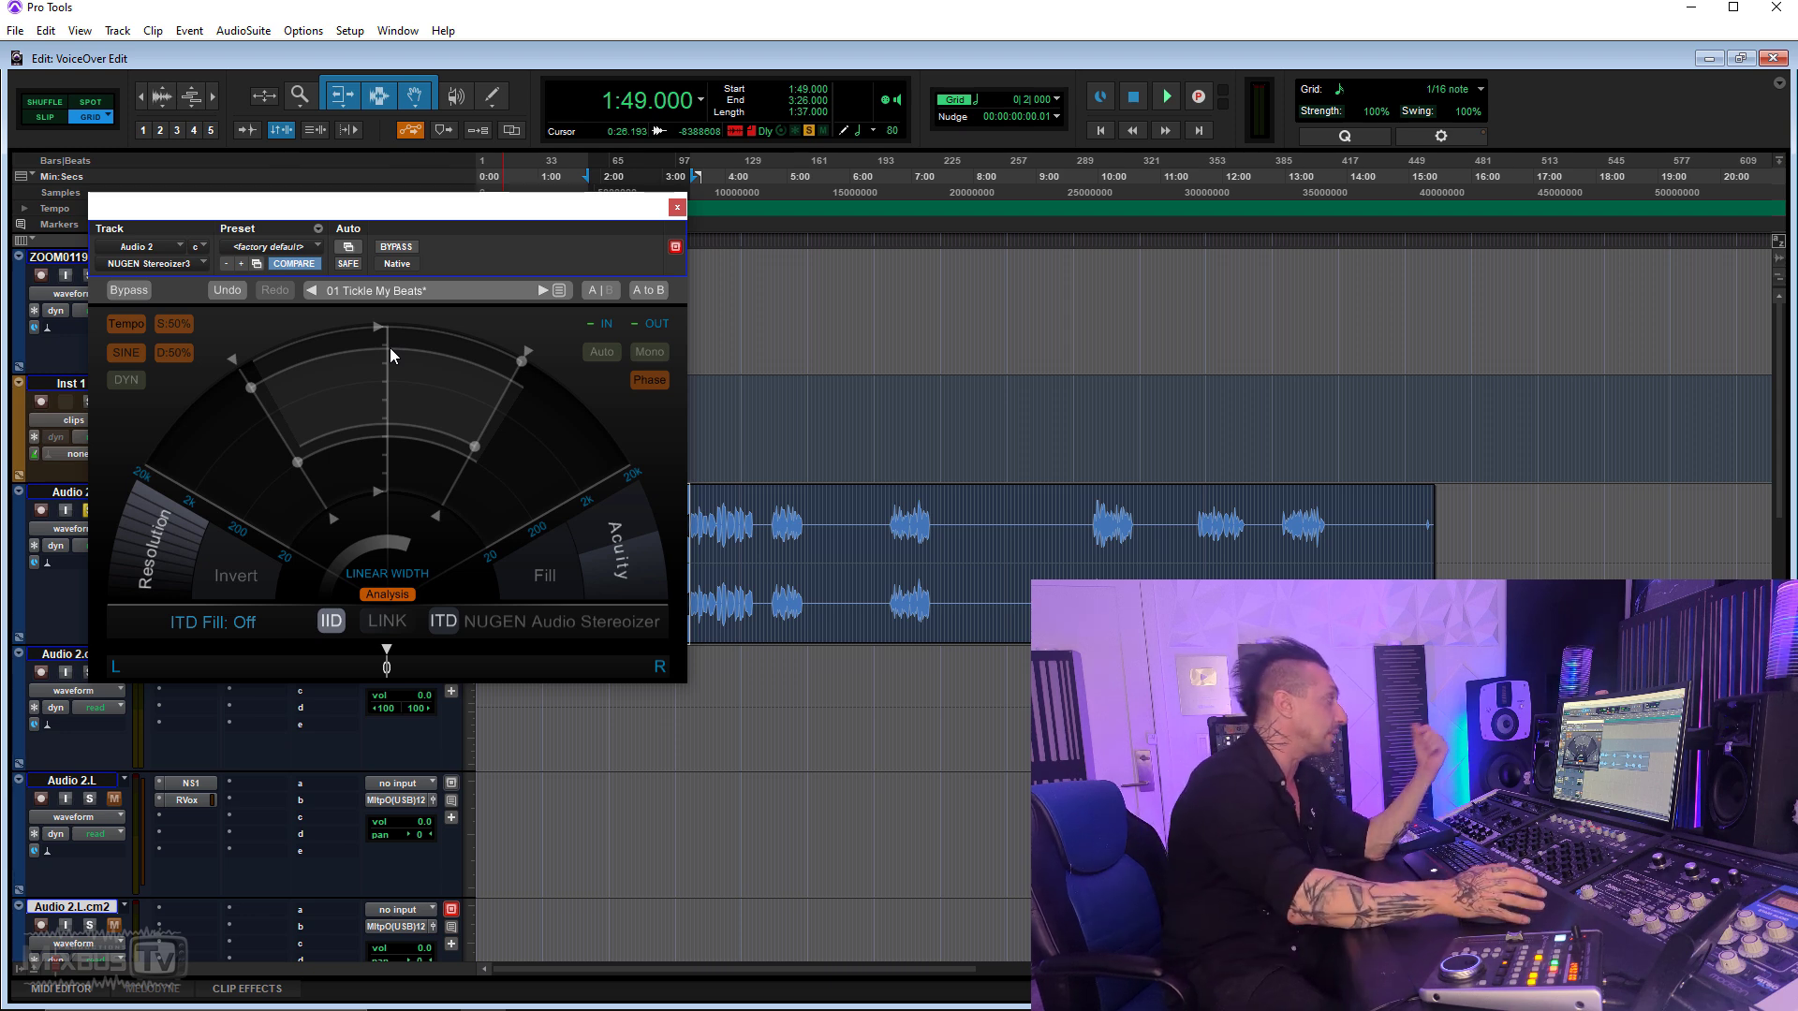
pyautogui.click(401, 292)
pyautogui.click(559, 291)
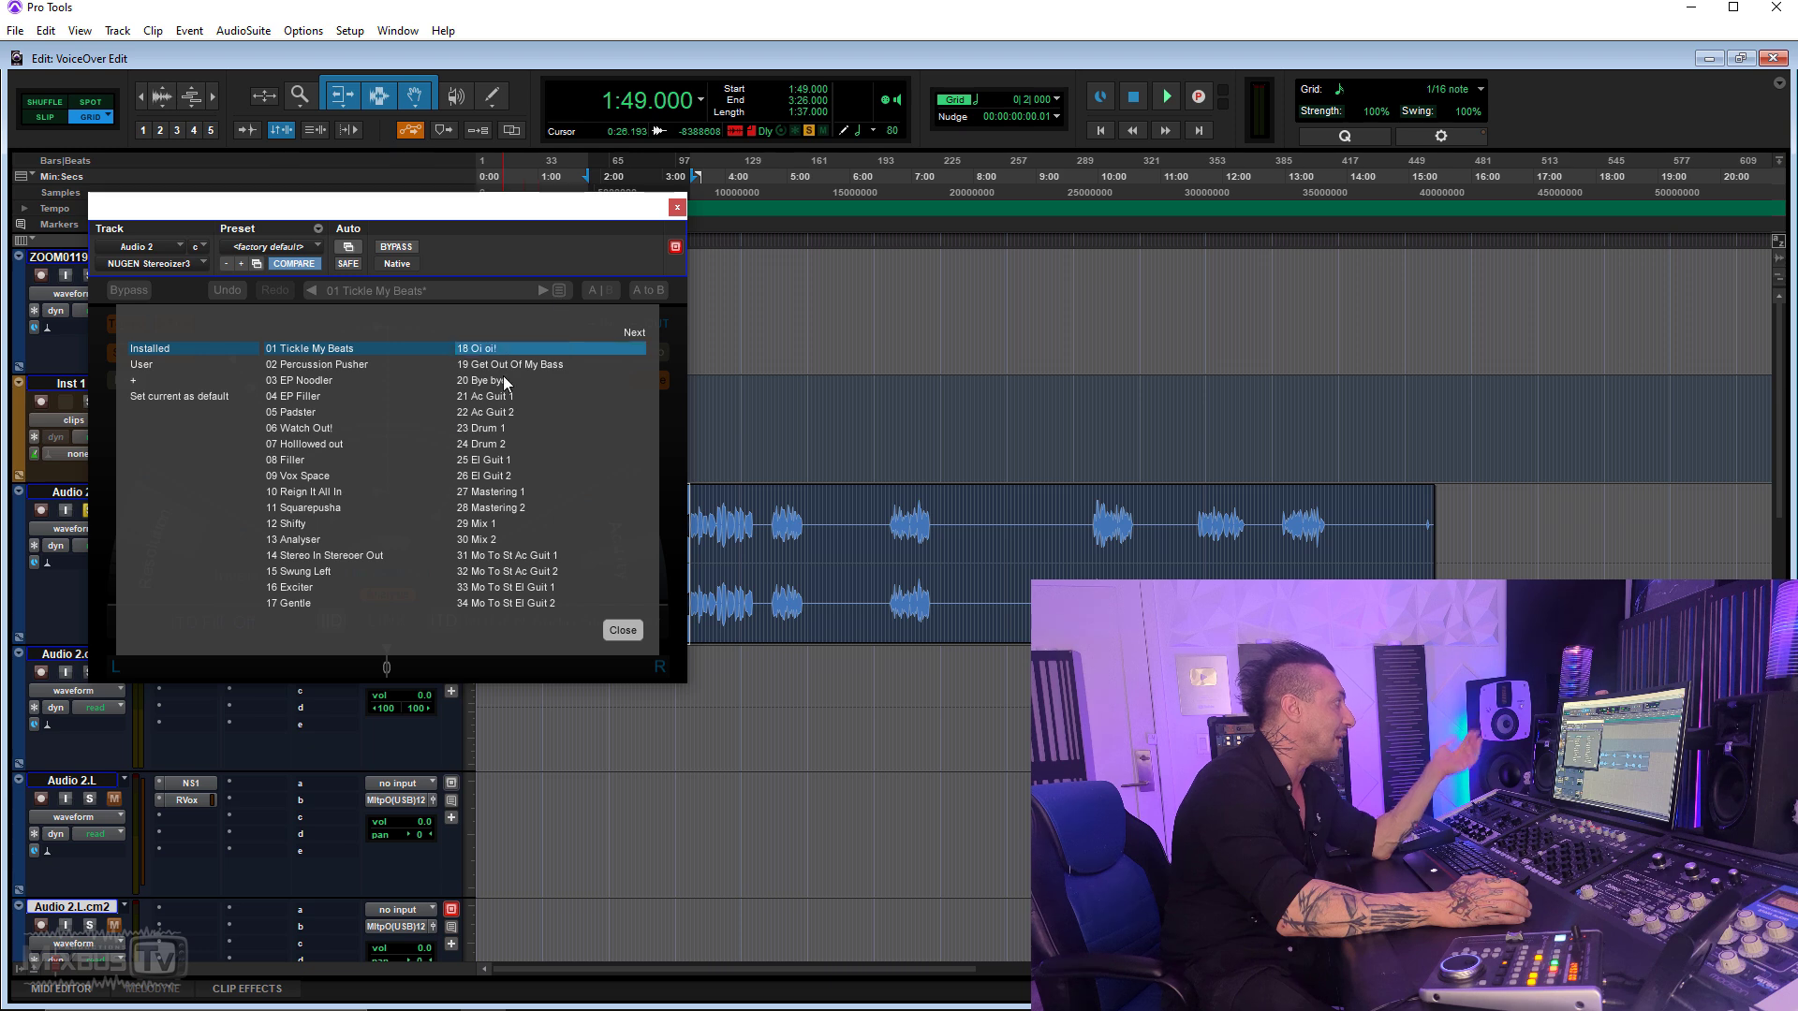
pyautogui.click(621, 629)
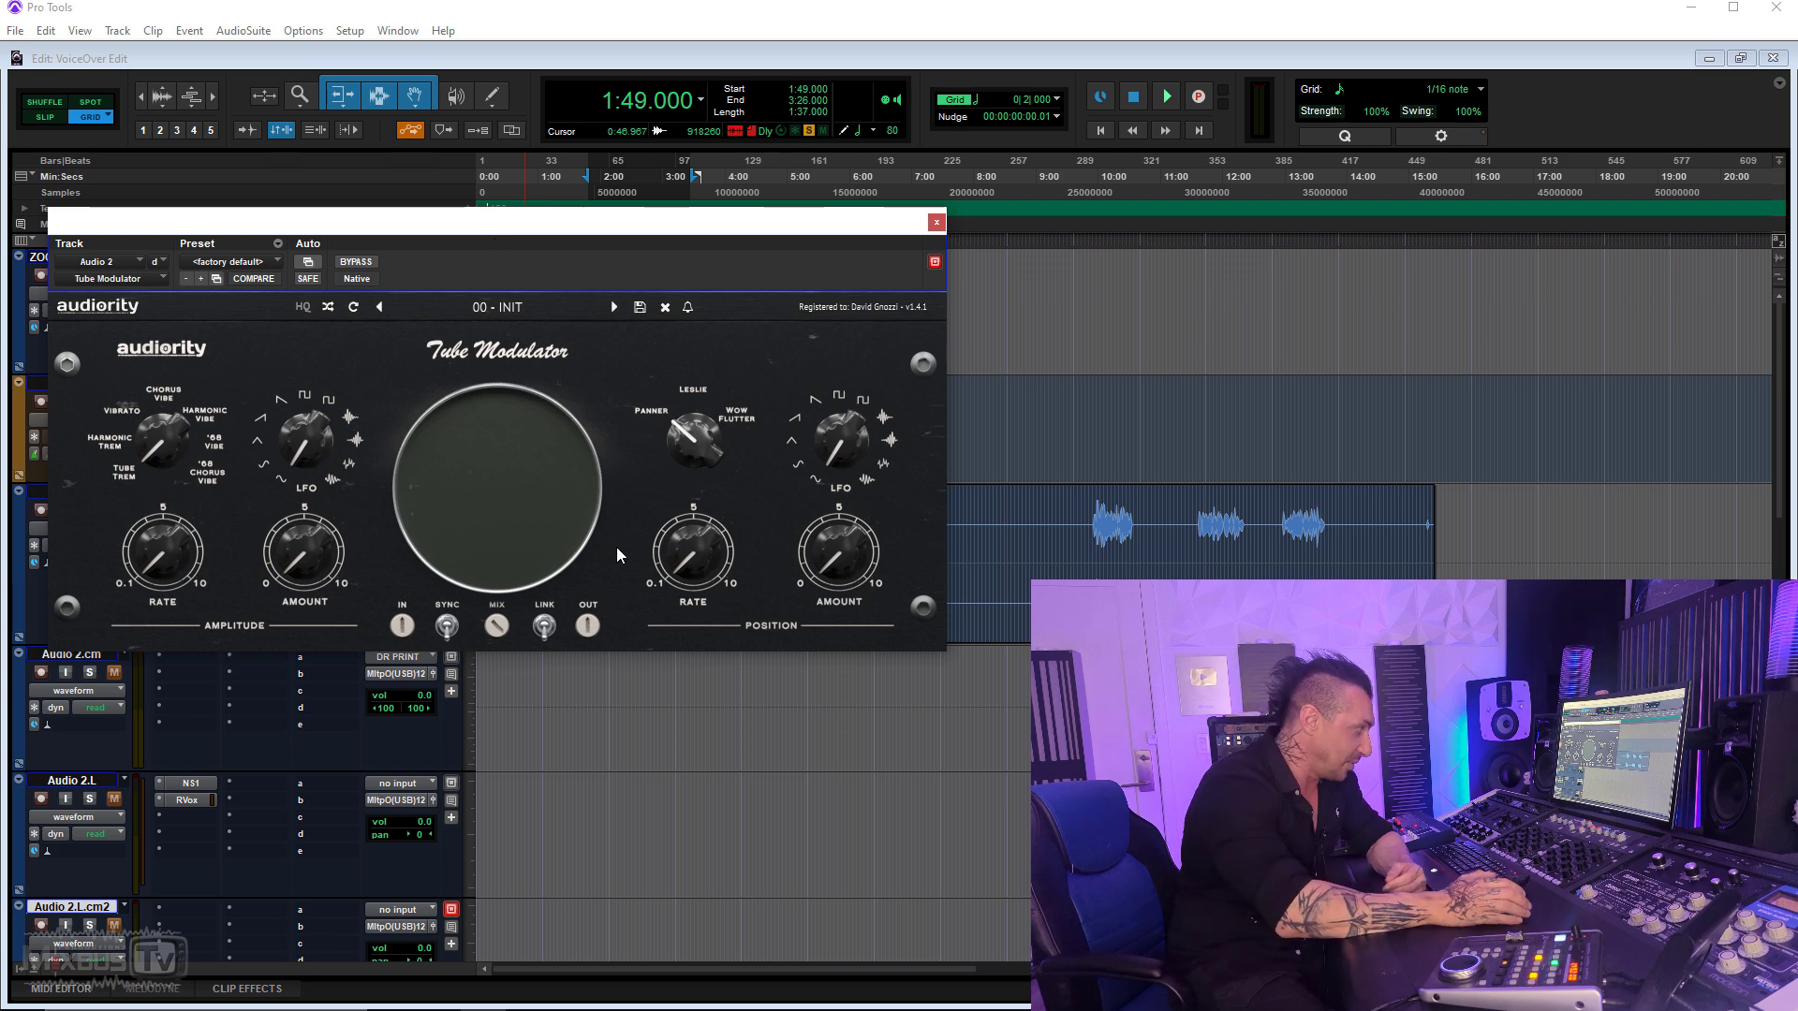
# Raise Tube Modulator rates and amounts: position 50% at 1.5 Hz, amplitude rate 0.9 Hz.
pyautogui.moveTo(704, 586)
pyautogui.moveTo(704, 585); pyautogui.dragTo(856, 530)
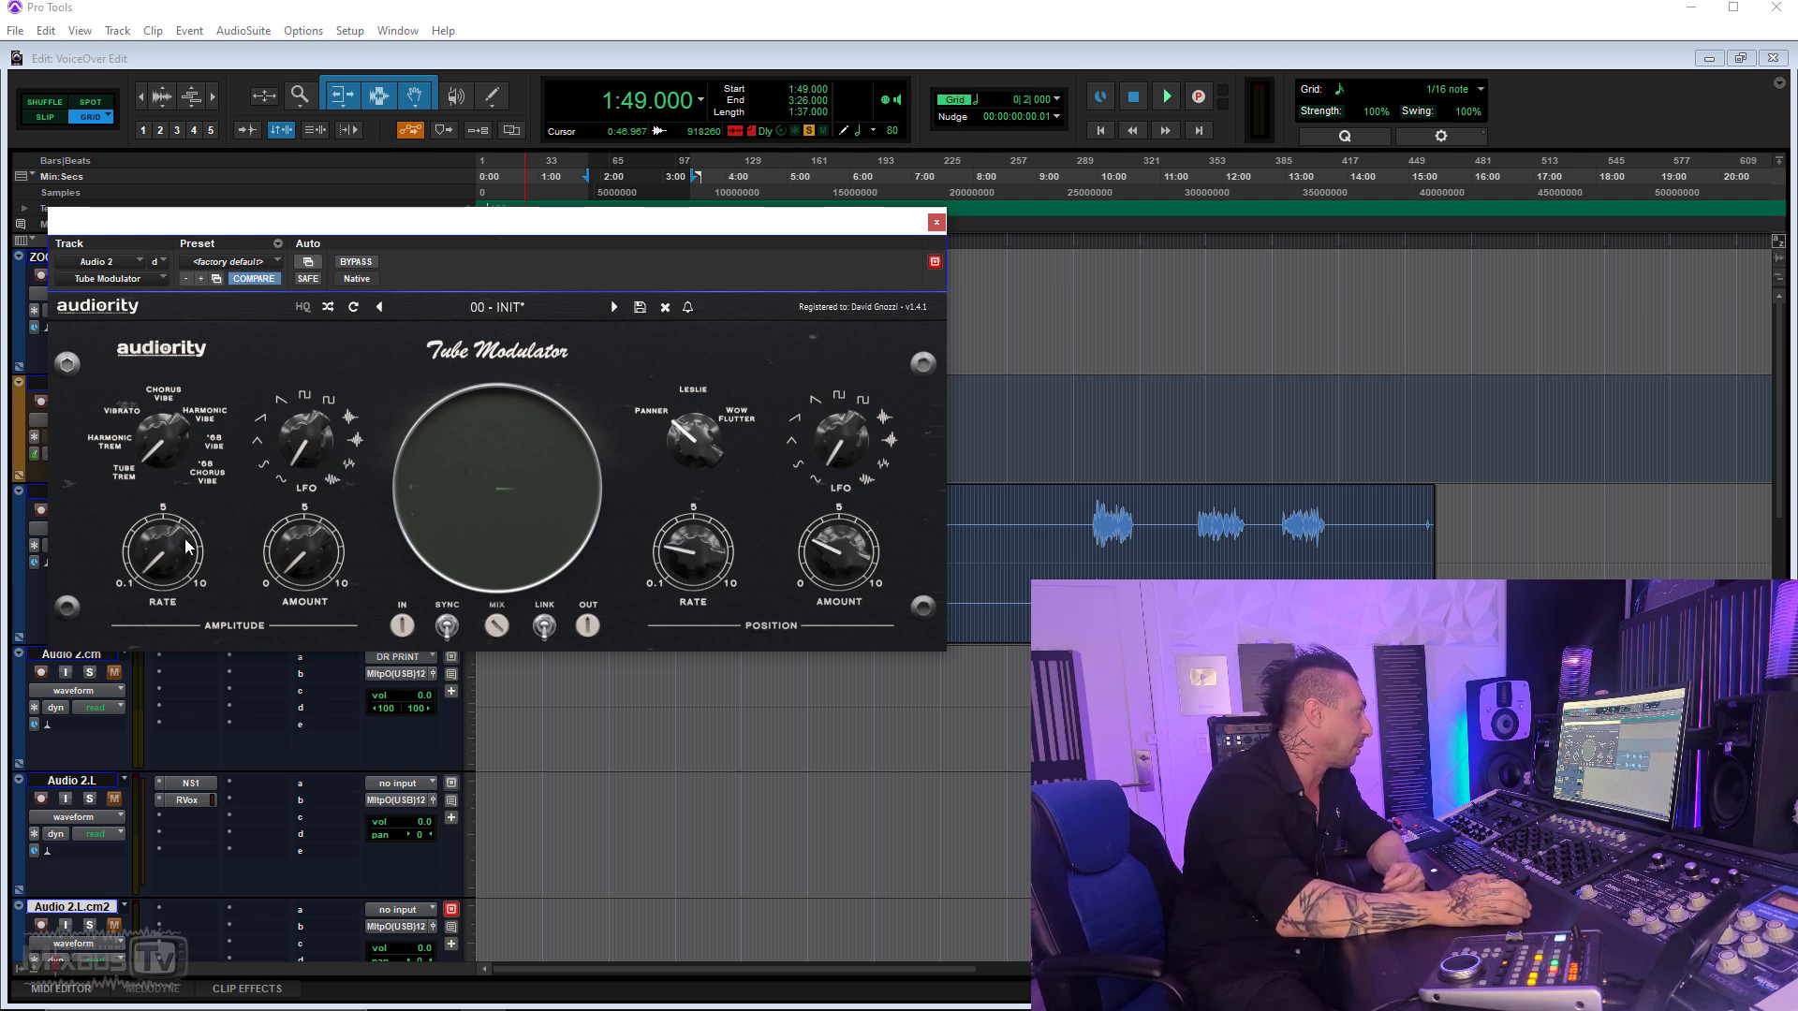
pyautogui.moveTo(285, 577); pyautogui.dragTo(274, 555)
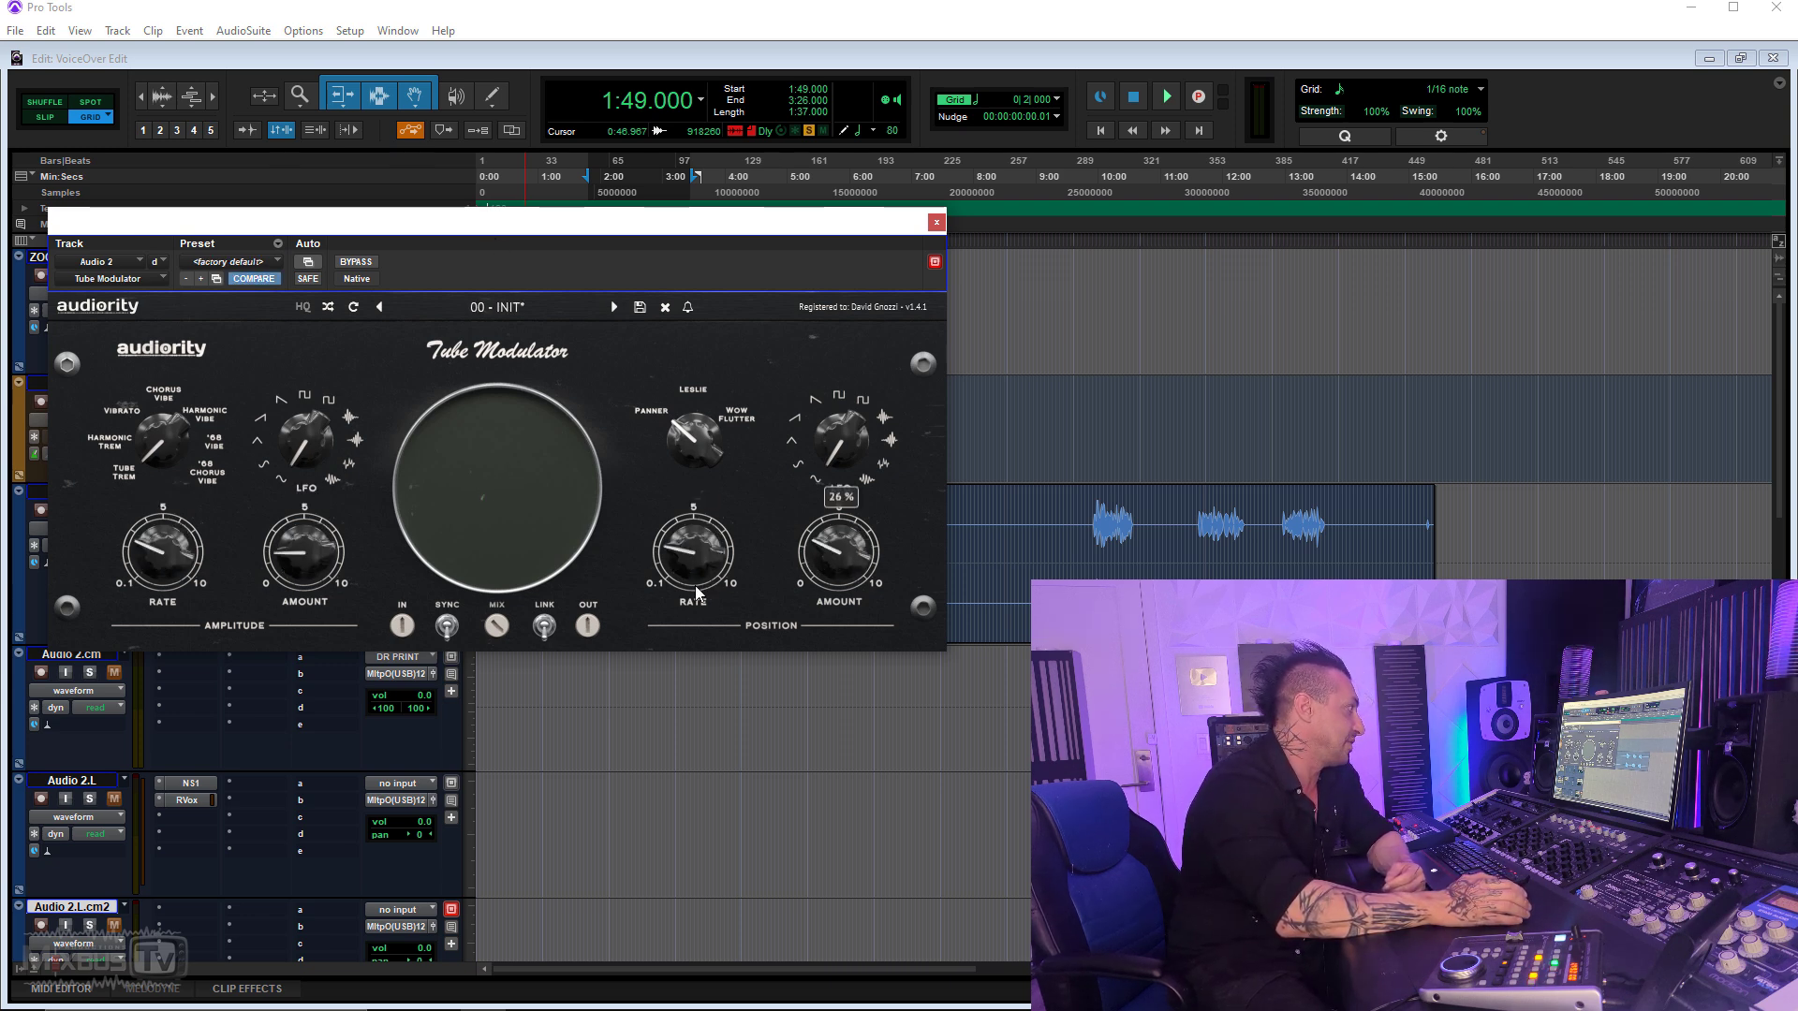
pyautogui.moveTo(167, 536); pyautogui.dragTo(159, 581)
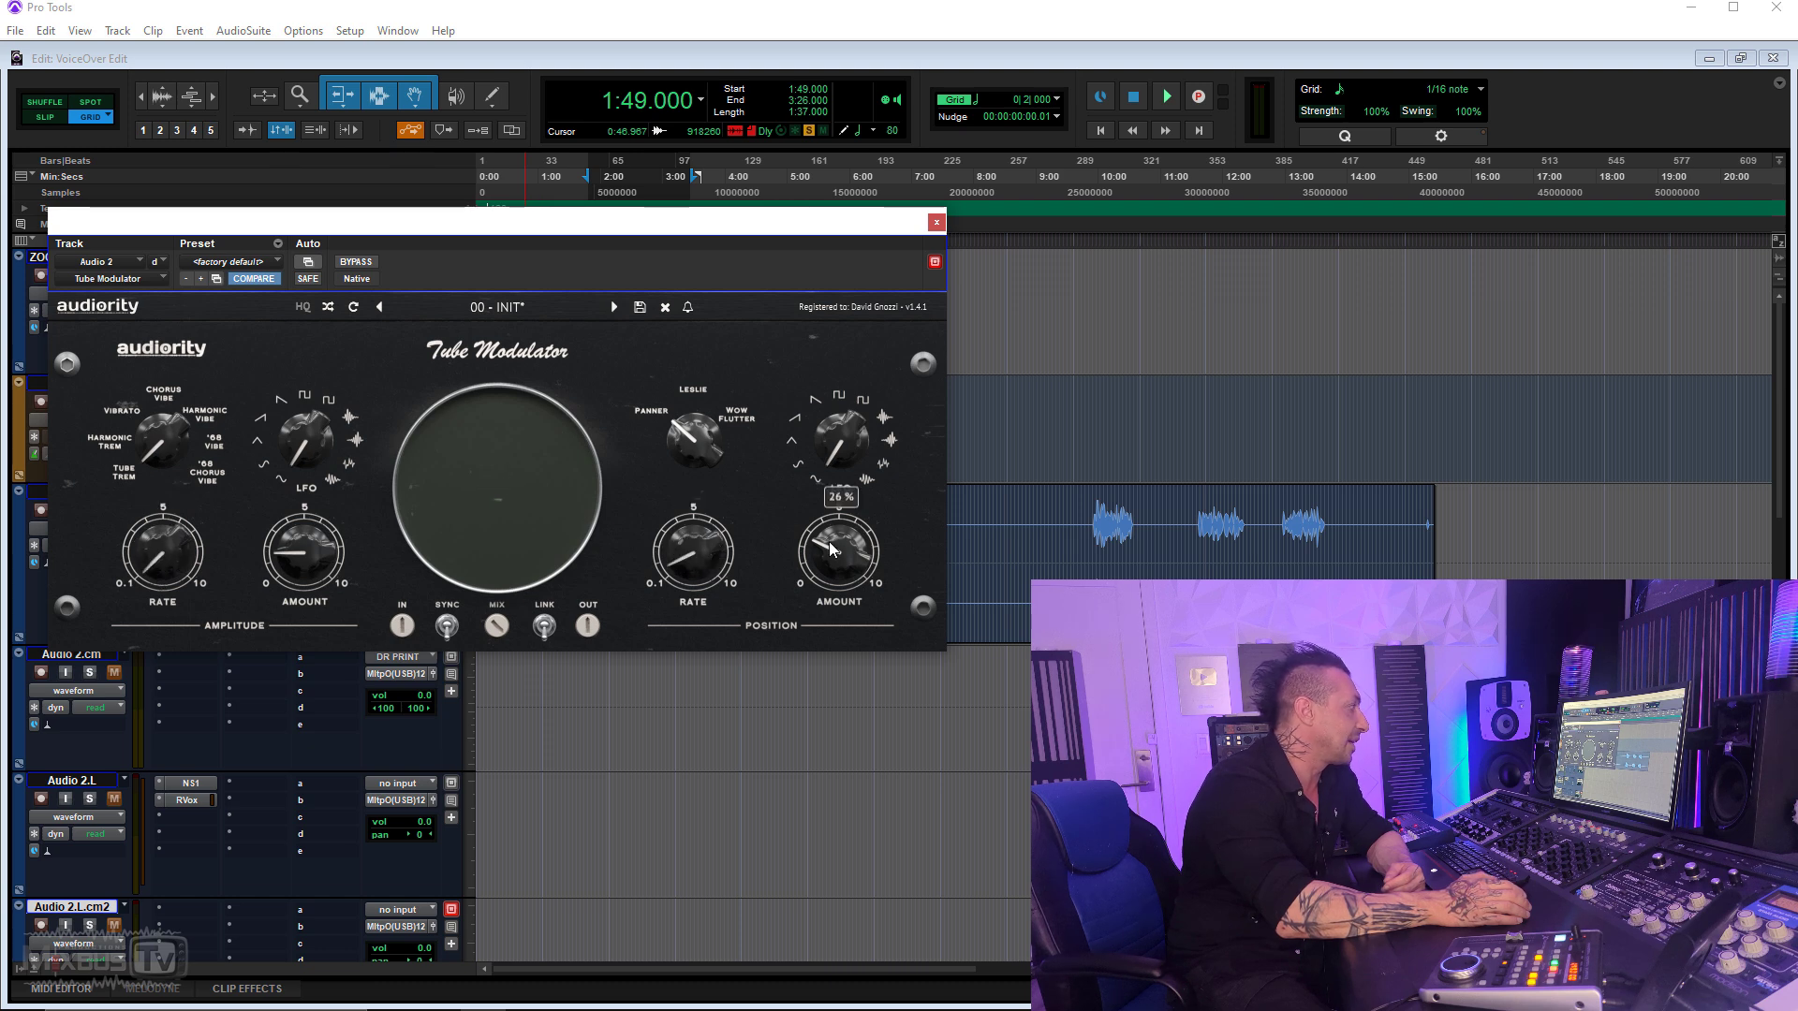
pyautogui.moveTo(830, 539); pyautogui.dragTo(832, 513)
pyautogui.moveTo(705, 560); pyautogui.dragTo(700, 548)
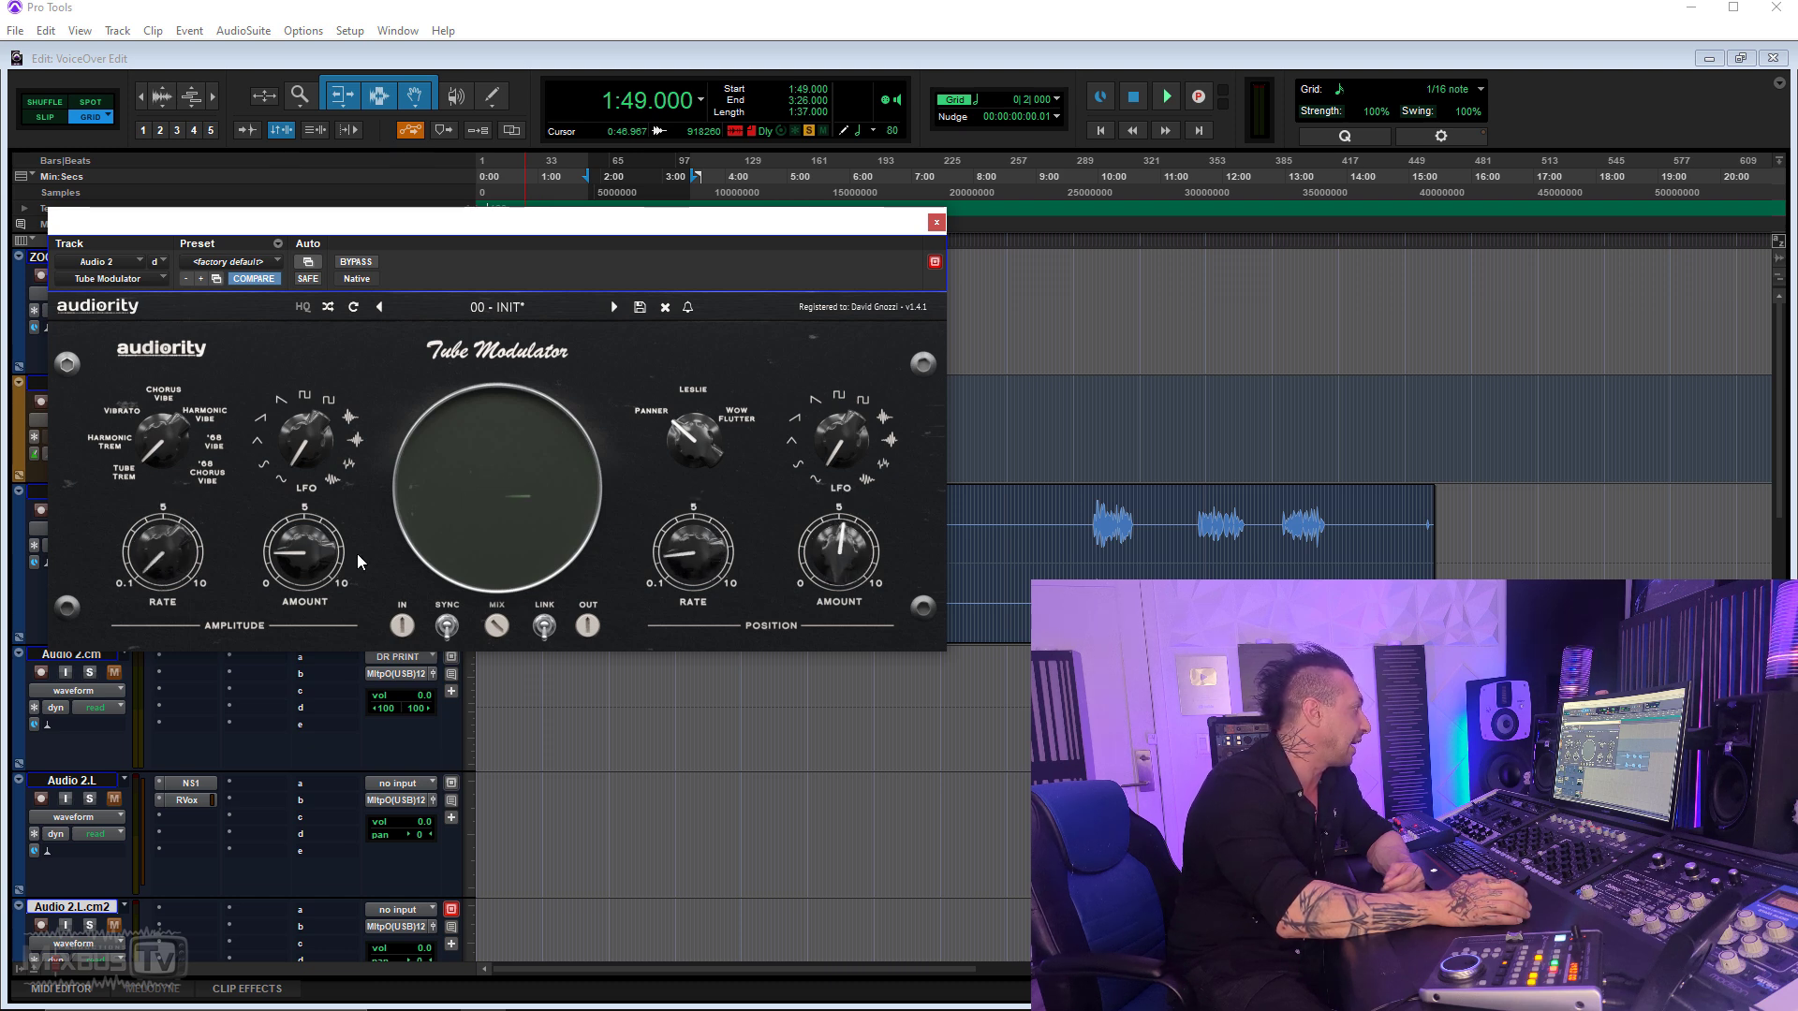
pyautogui.moveTo(163, 562); pyautogui.dragTo(161, 558)
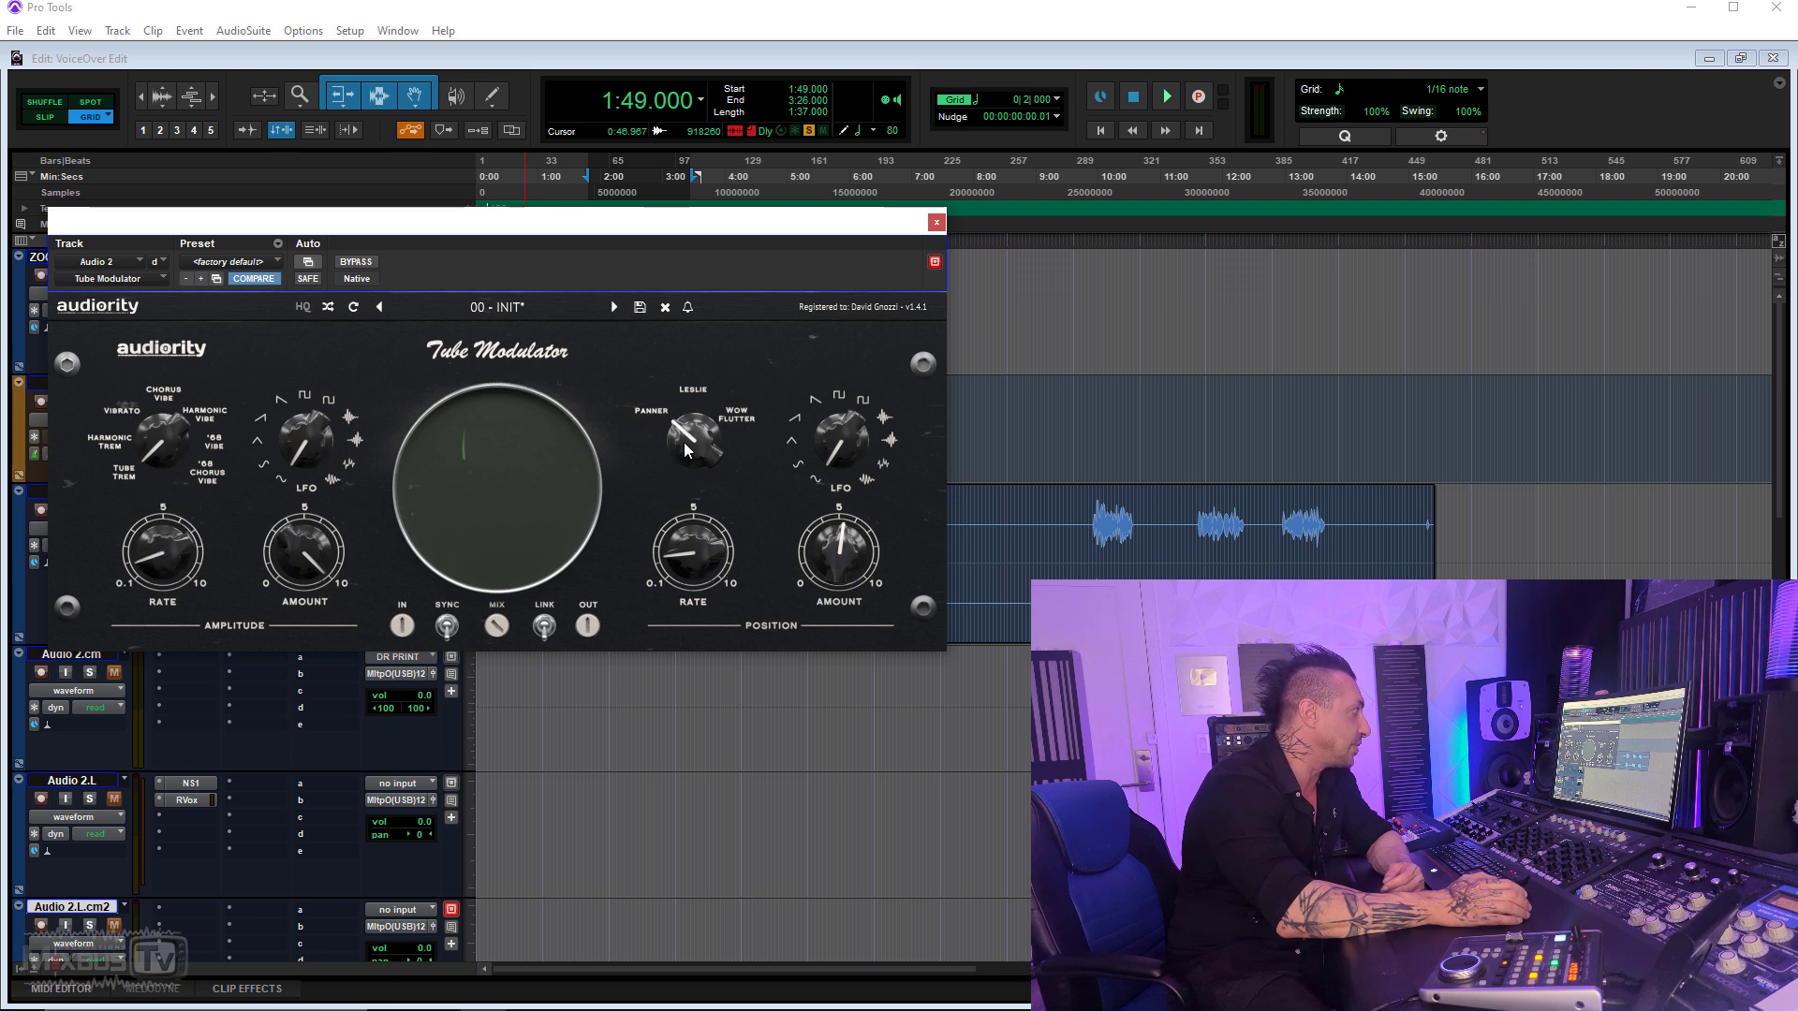
# Set position mode to Panner, amplitude mode to Chorus Vibe, and the position LFO to square wave.
pyautogui.moveTo(684, 443); pyautogui.dragTo(694, 392)
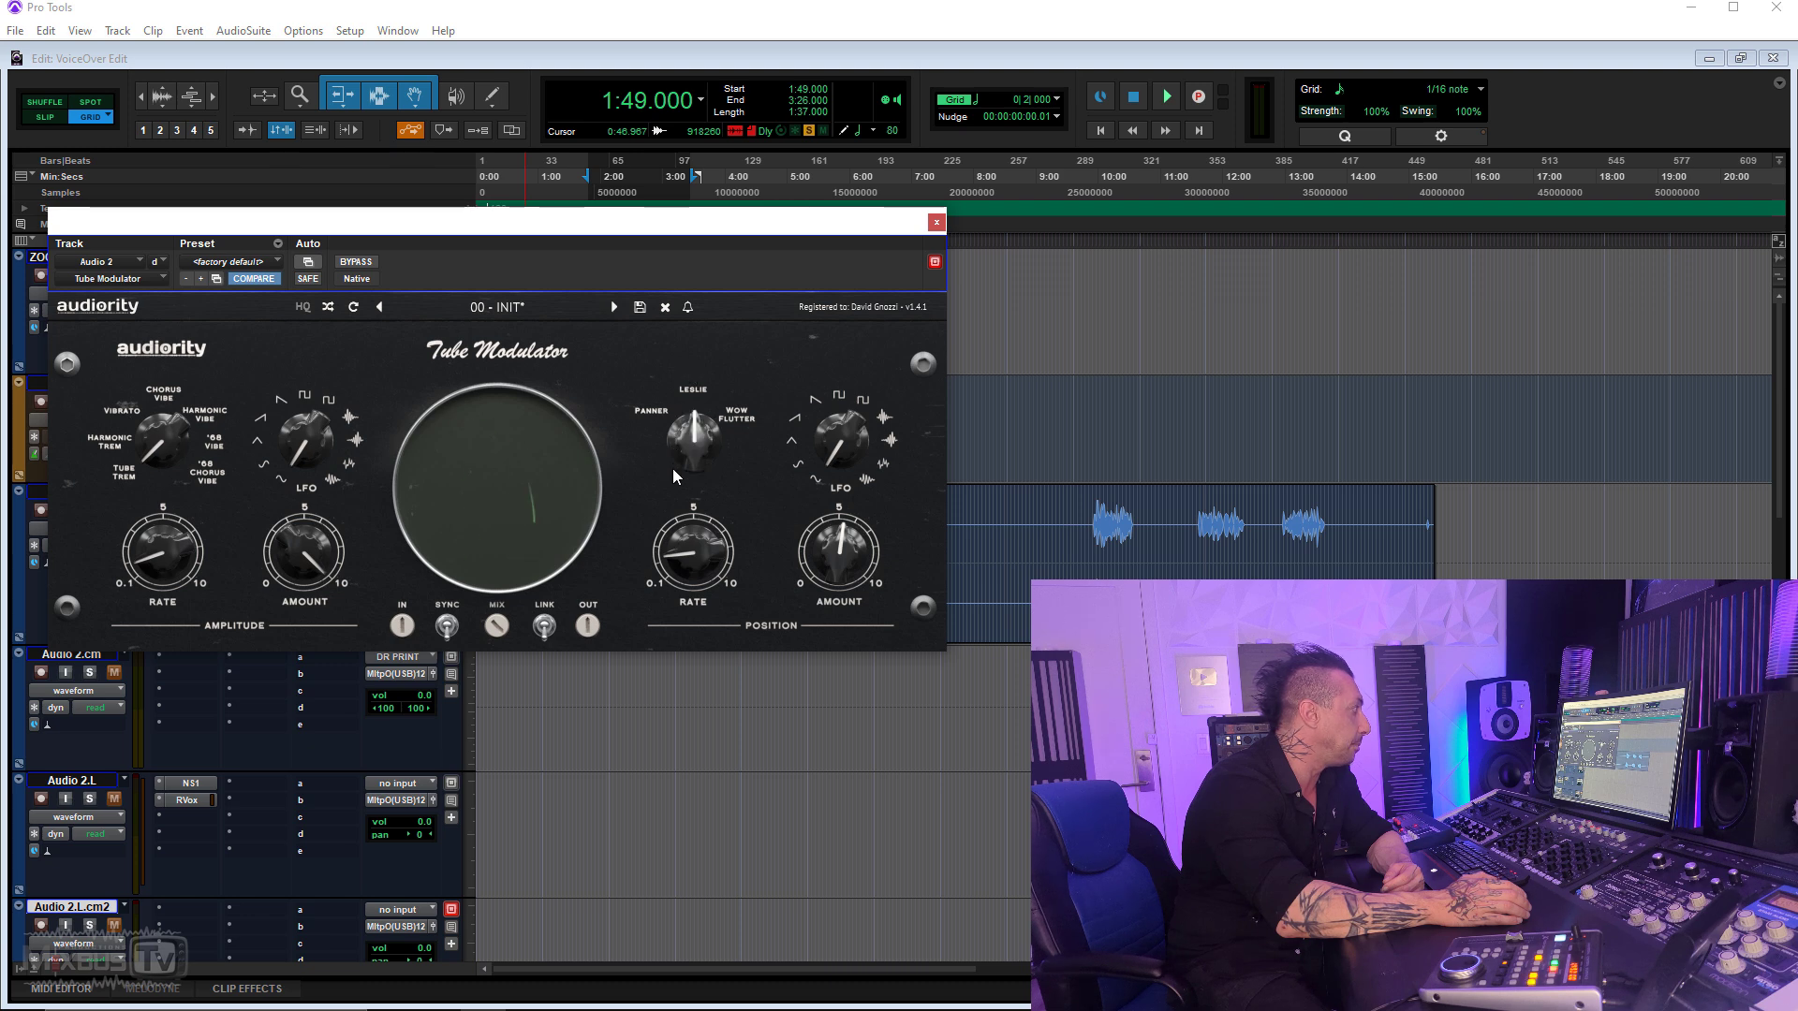
pyautogui.moveTo(672, 470); pyautogui.dragTo(672, 487)
pyautogui.moveTo(162, 432); pyautogui.dragTo(189, 465)
pyautogui.moveTo(661, 532)
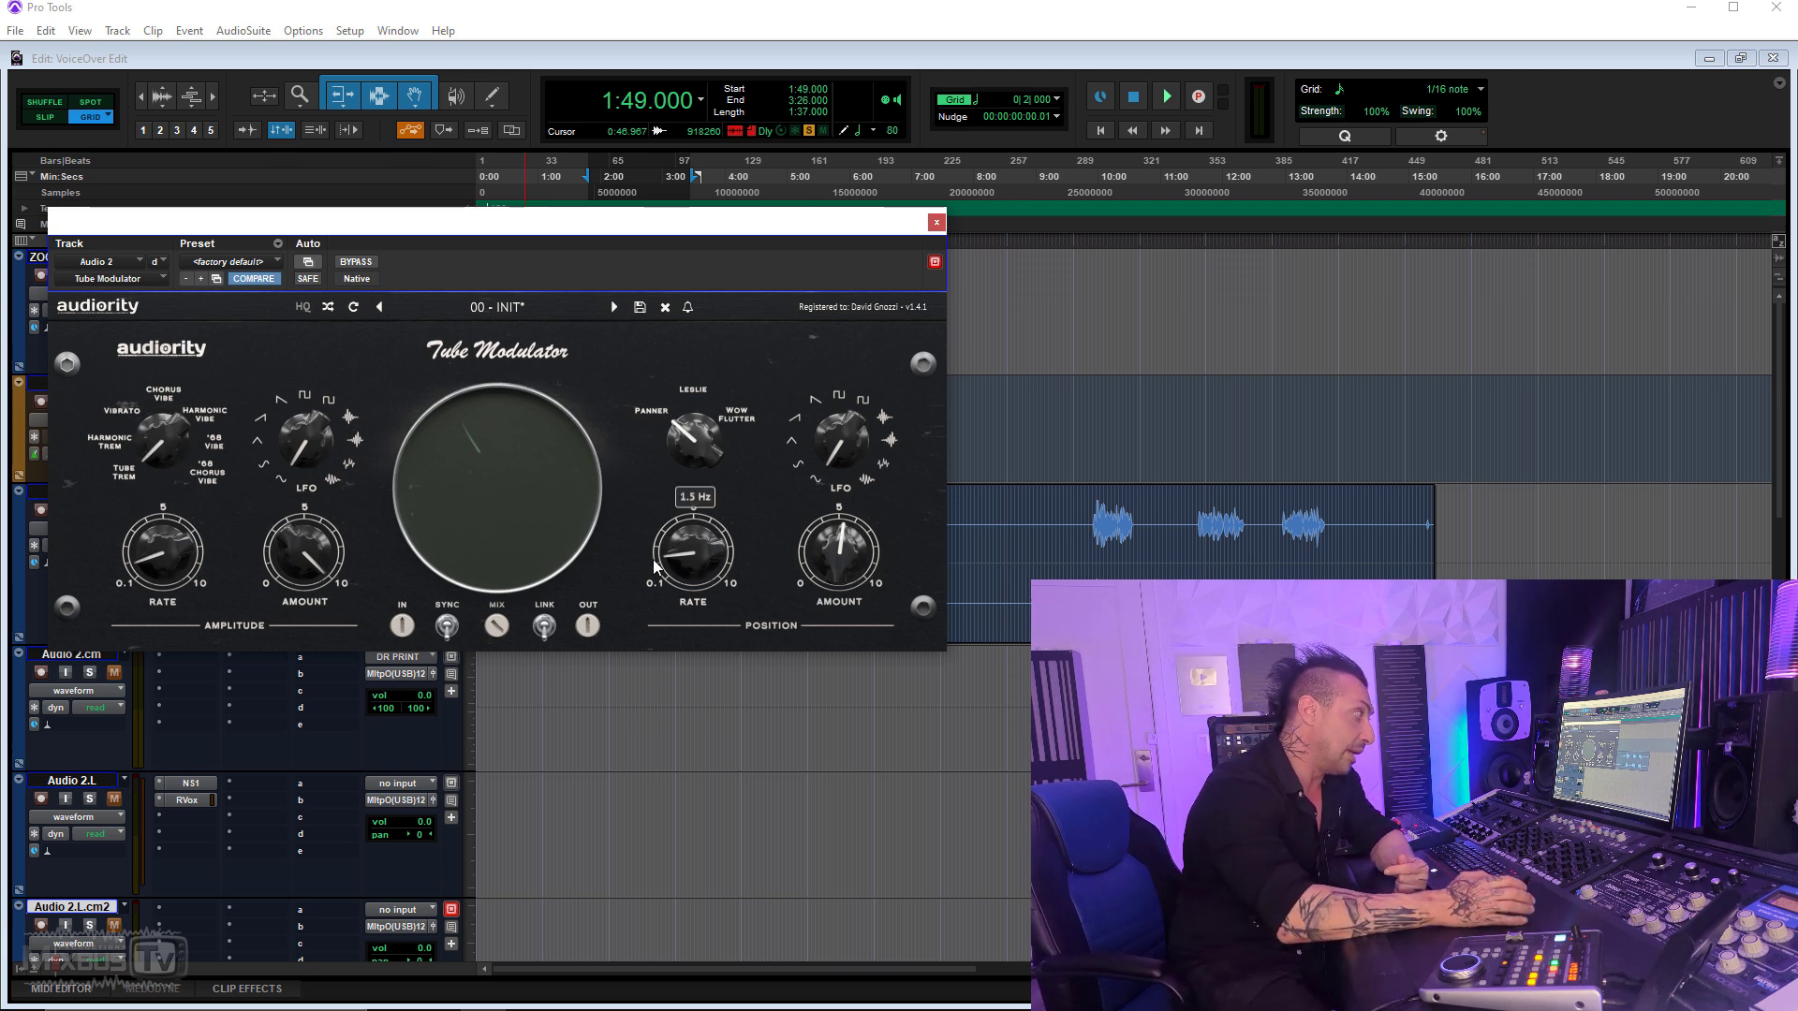
pyautogui.click(839, 395)
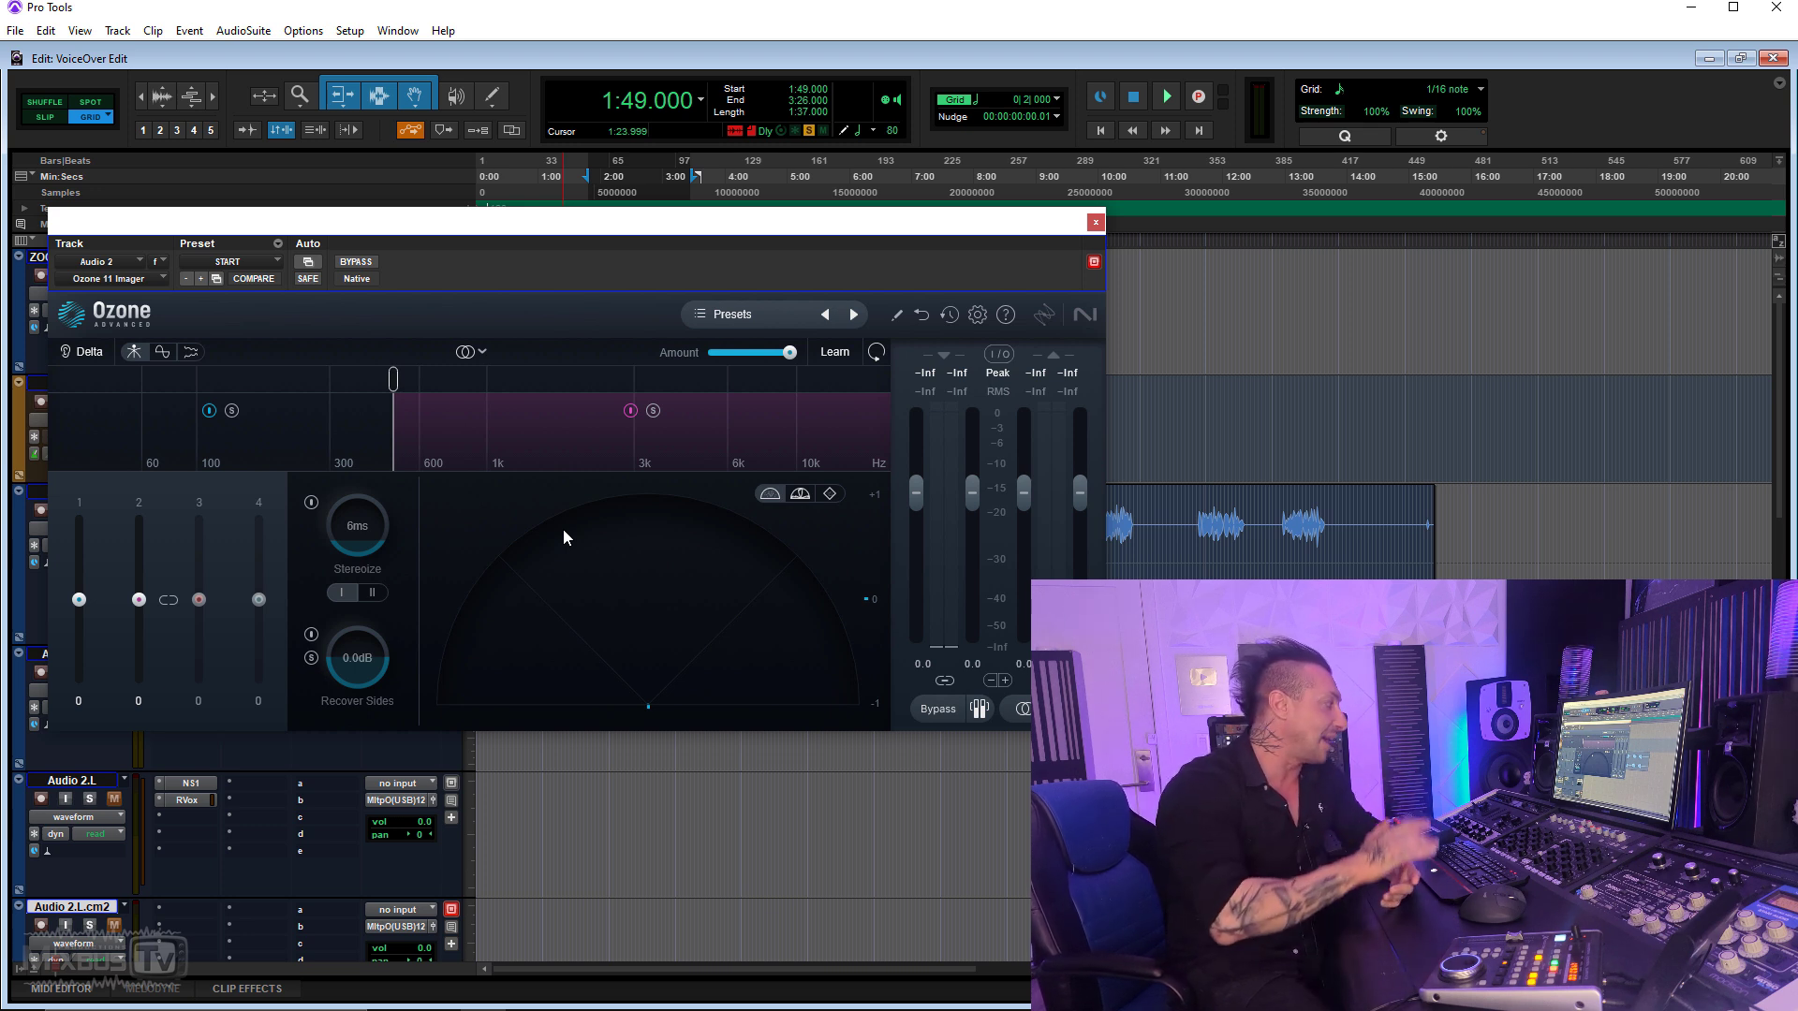
# Split Ozone Imager into four bands with crossovers near 200 Hz and 1.6 kHz.
pyautogui.click(549, 378)
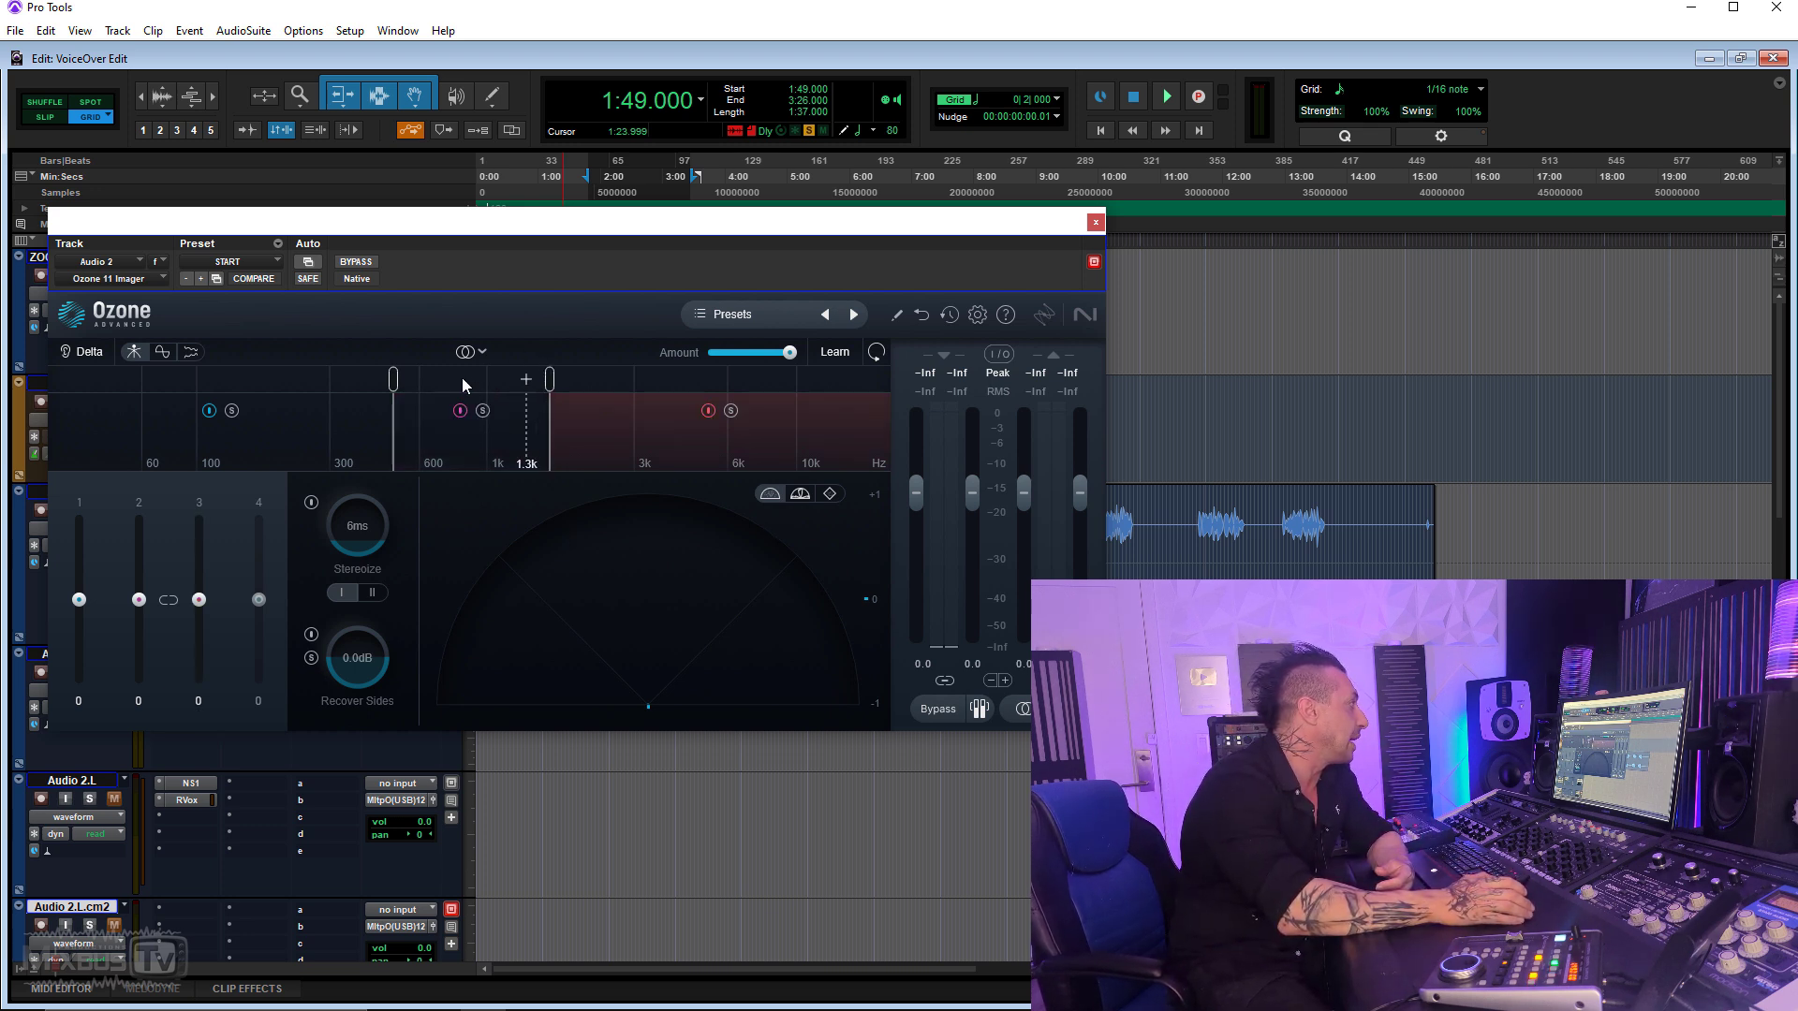
pyautogui.moveTo(393, 378); pyautogui.dragTo(310, 379)
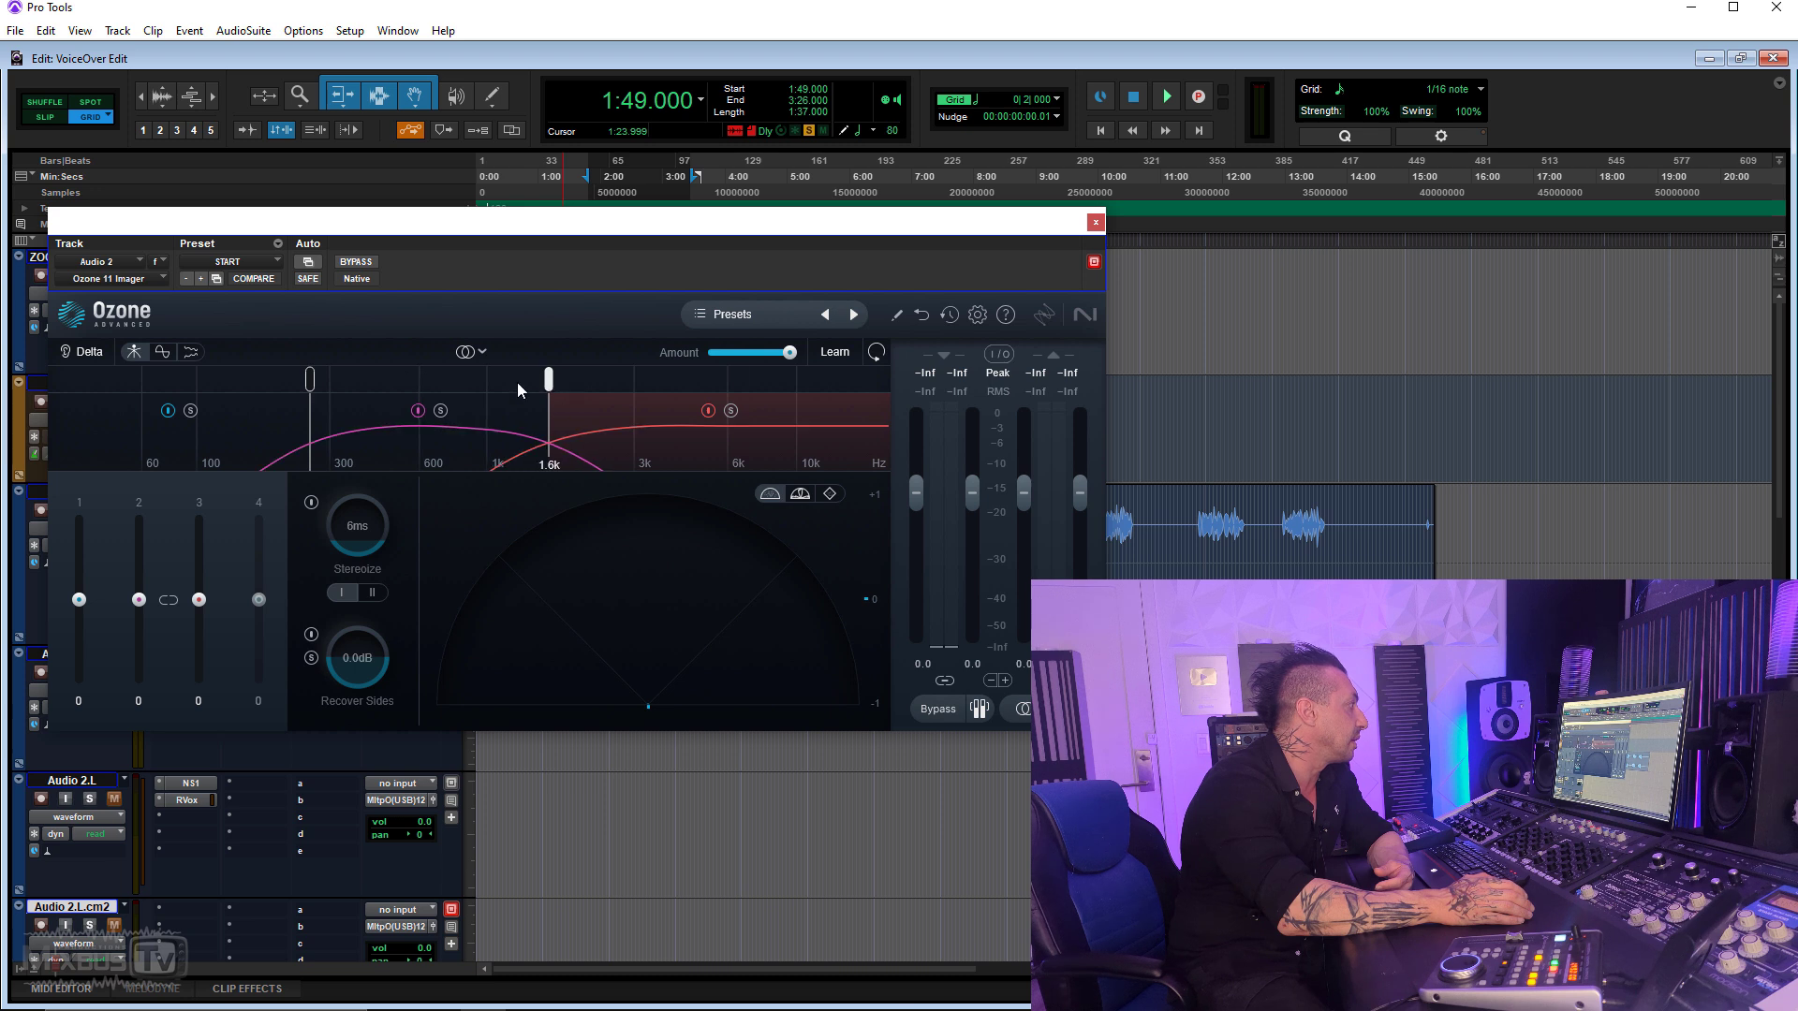
pyautogui.click(562, 380)
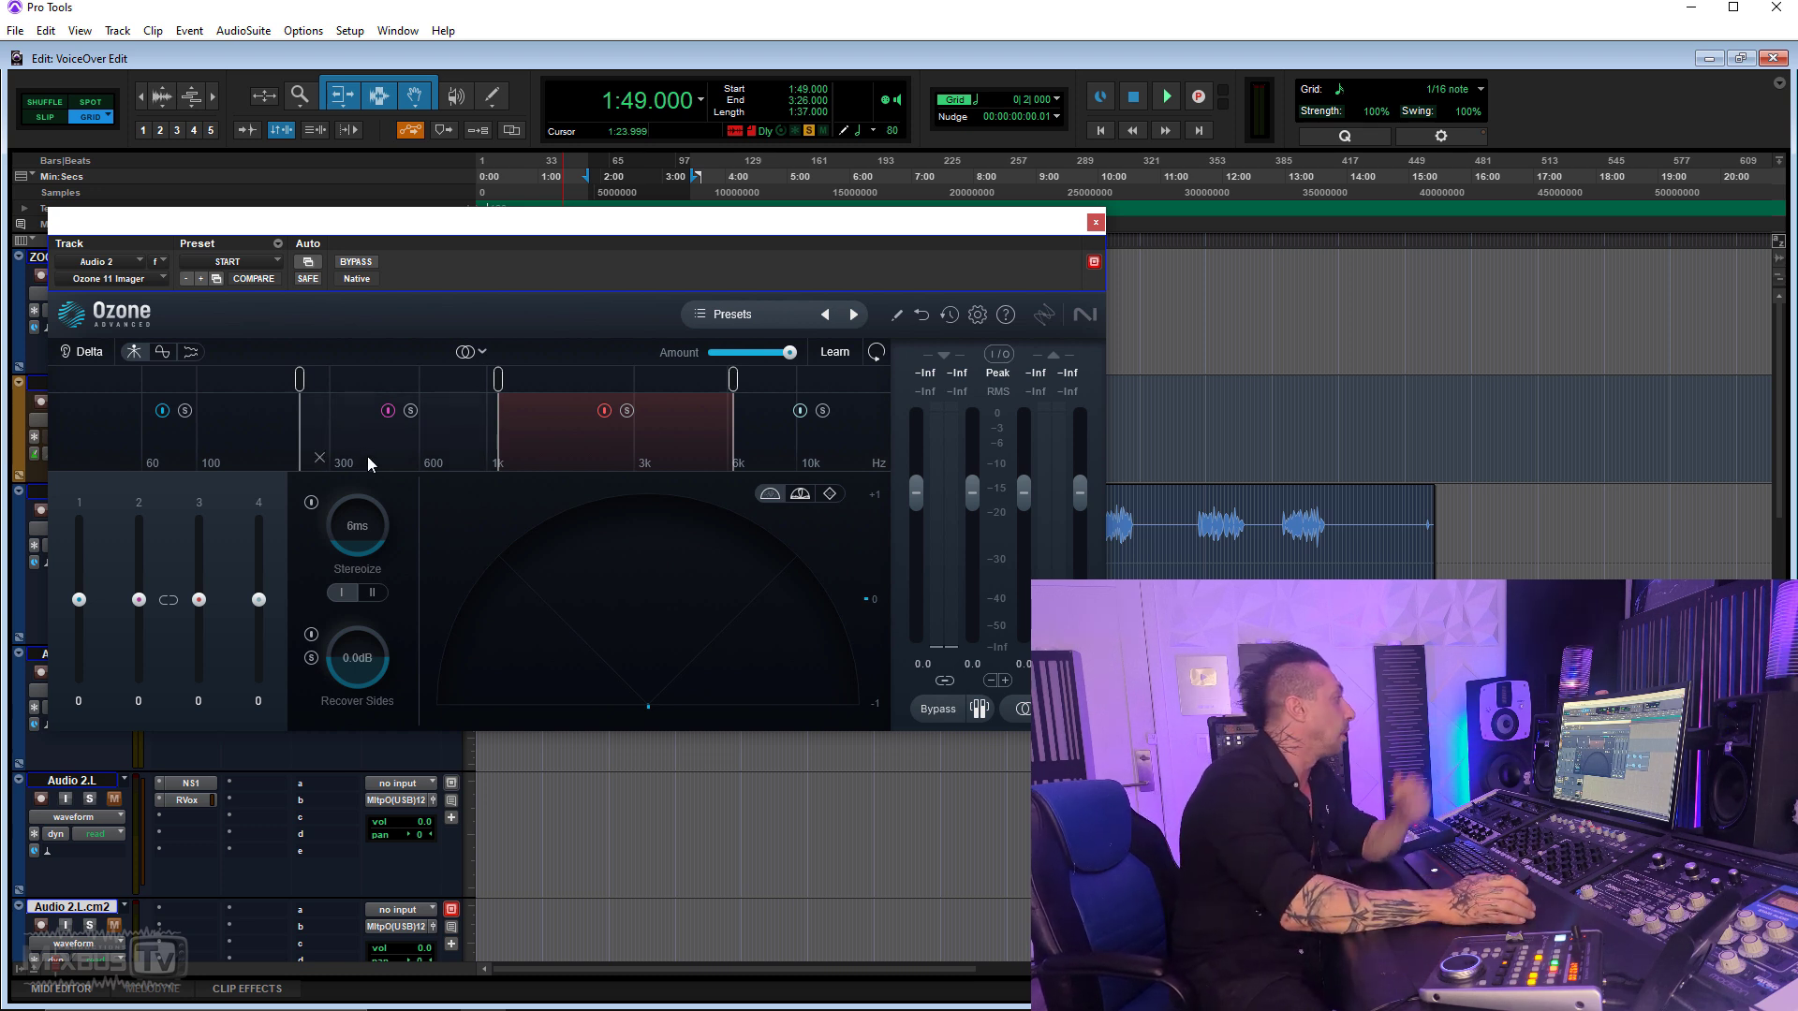
# Widen band 2 to 63, narrow band 3 to -49, and set Recover Sides to +1.2 dB.
pyautogui.moveTo(138, 599); pyautogui.dragTo(143, 552)
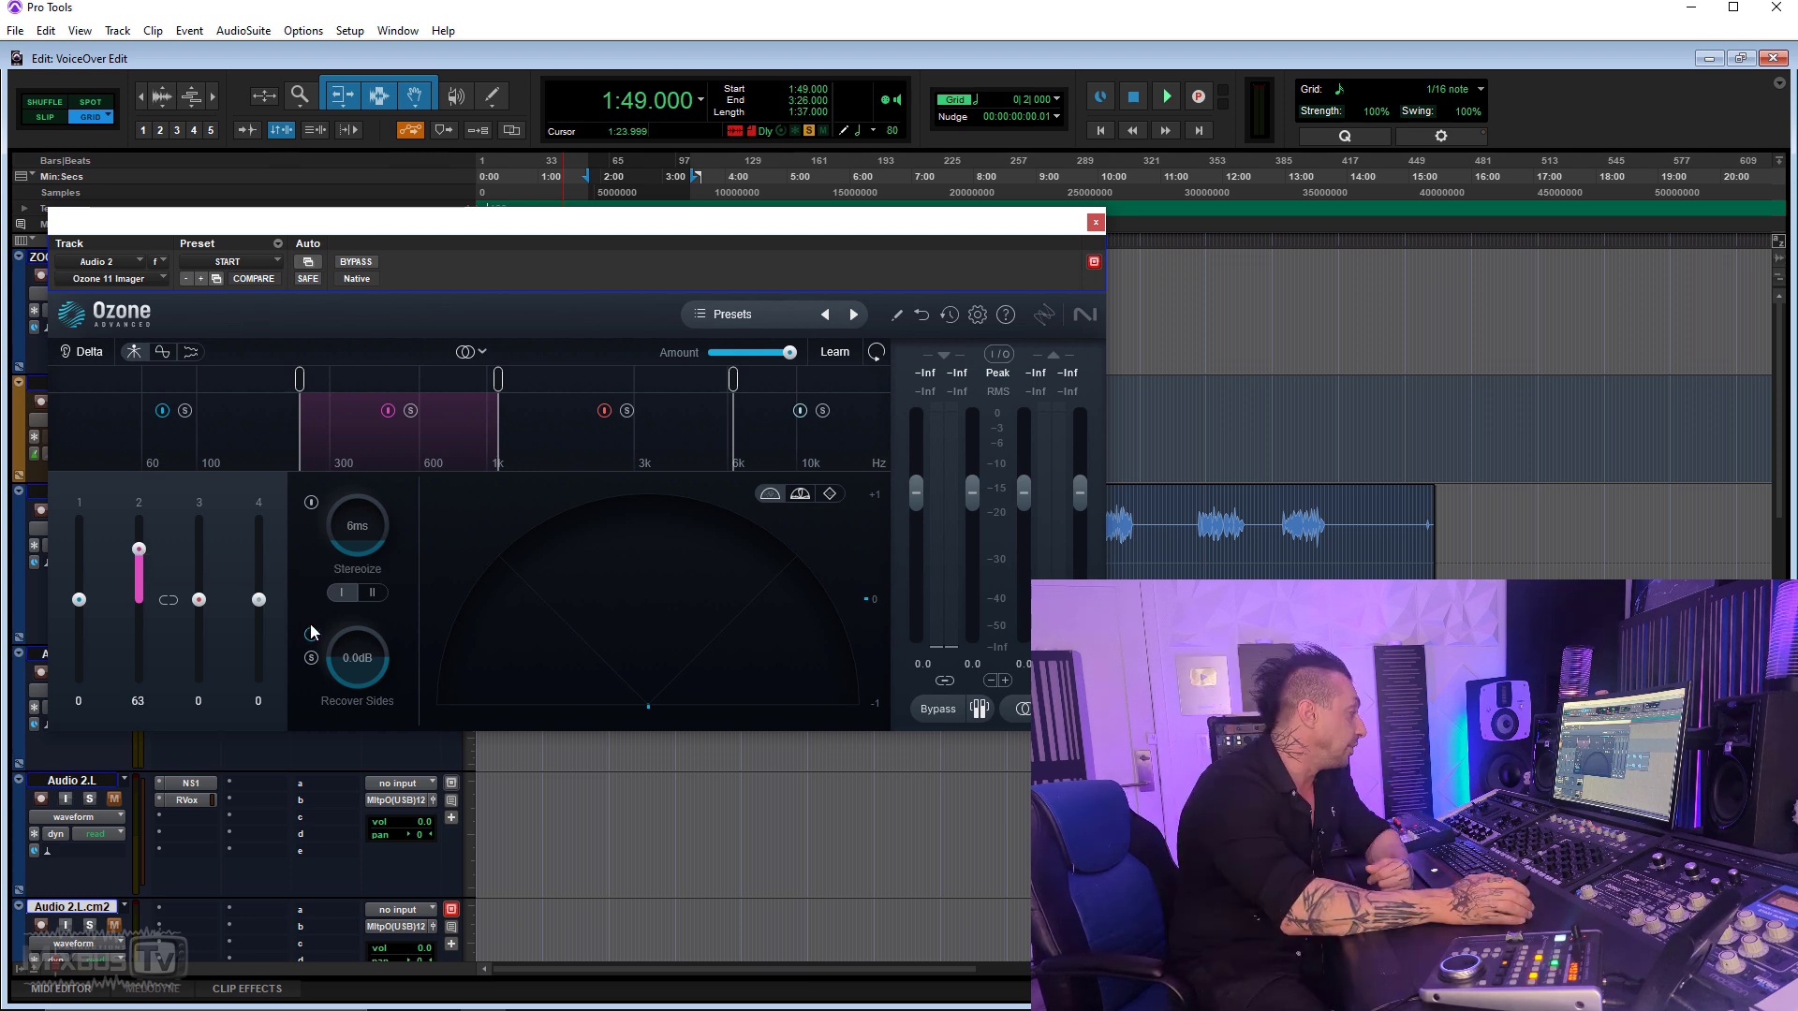
pyautogui.moveTo(199, 600); pyautogui.dragTo(198, 620)
pyautogui.moveTo(358, 673); pyautogui.dragTo(357, 654)
pyautogui.moveTo(198, 619); pyautogui.dragTo(198, 638)
pyautogui.moveTo(355, 672); pyautogui.dragTo(350, 688)
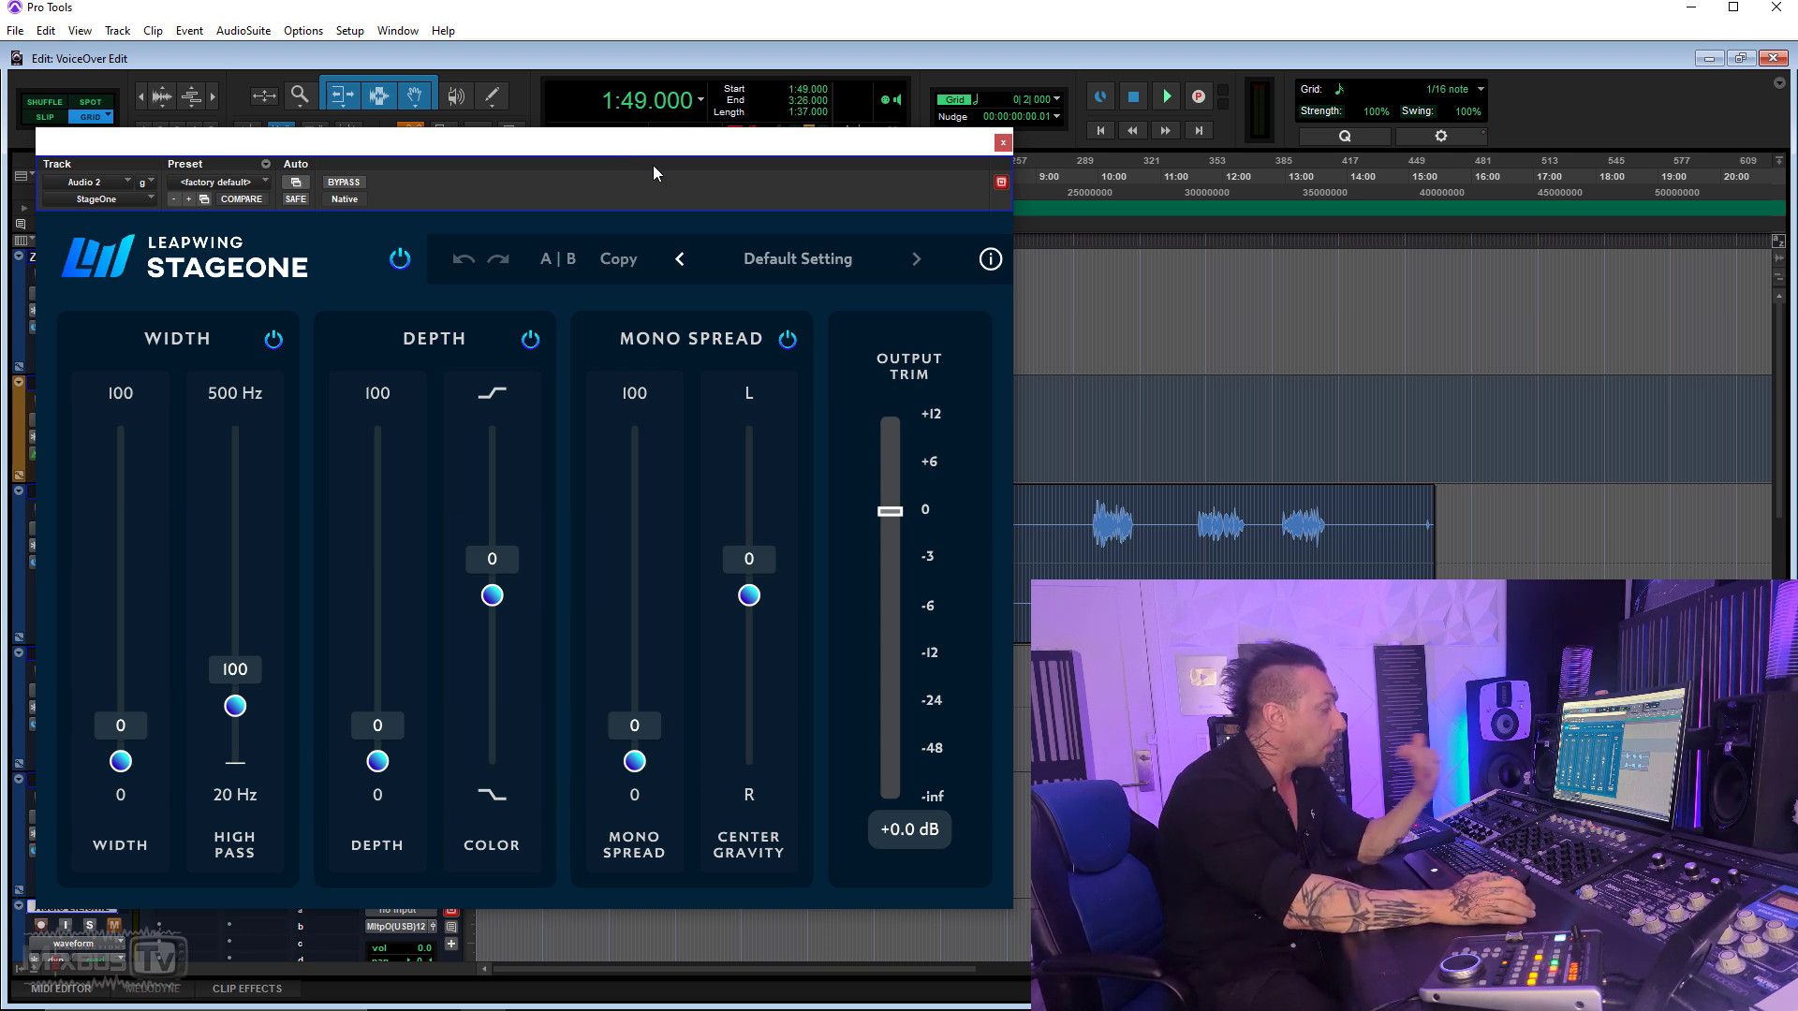
# Set StageOne Width to 43, High Pass to 159 Hz and Depth to 25.
pyautogui.moveTo(642, 148); pyautogui.dragTo(646, 129)
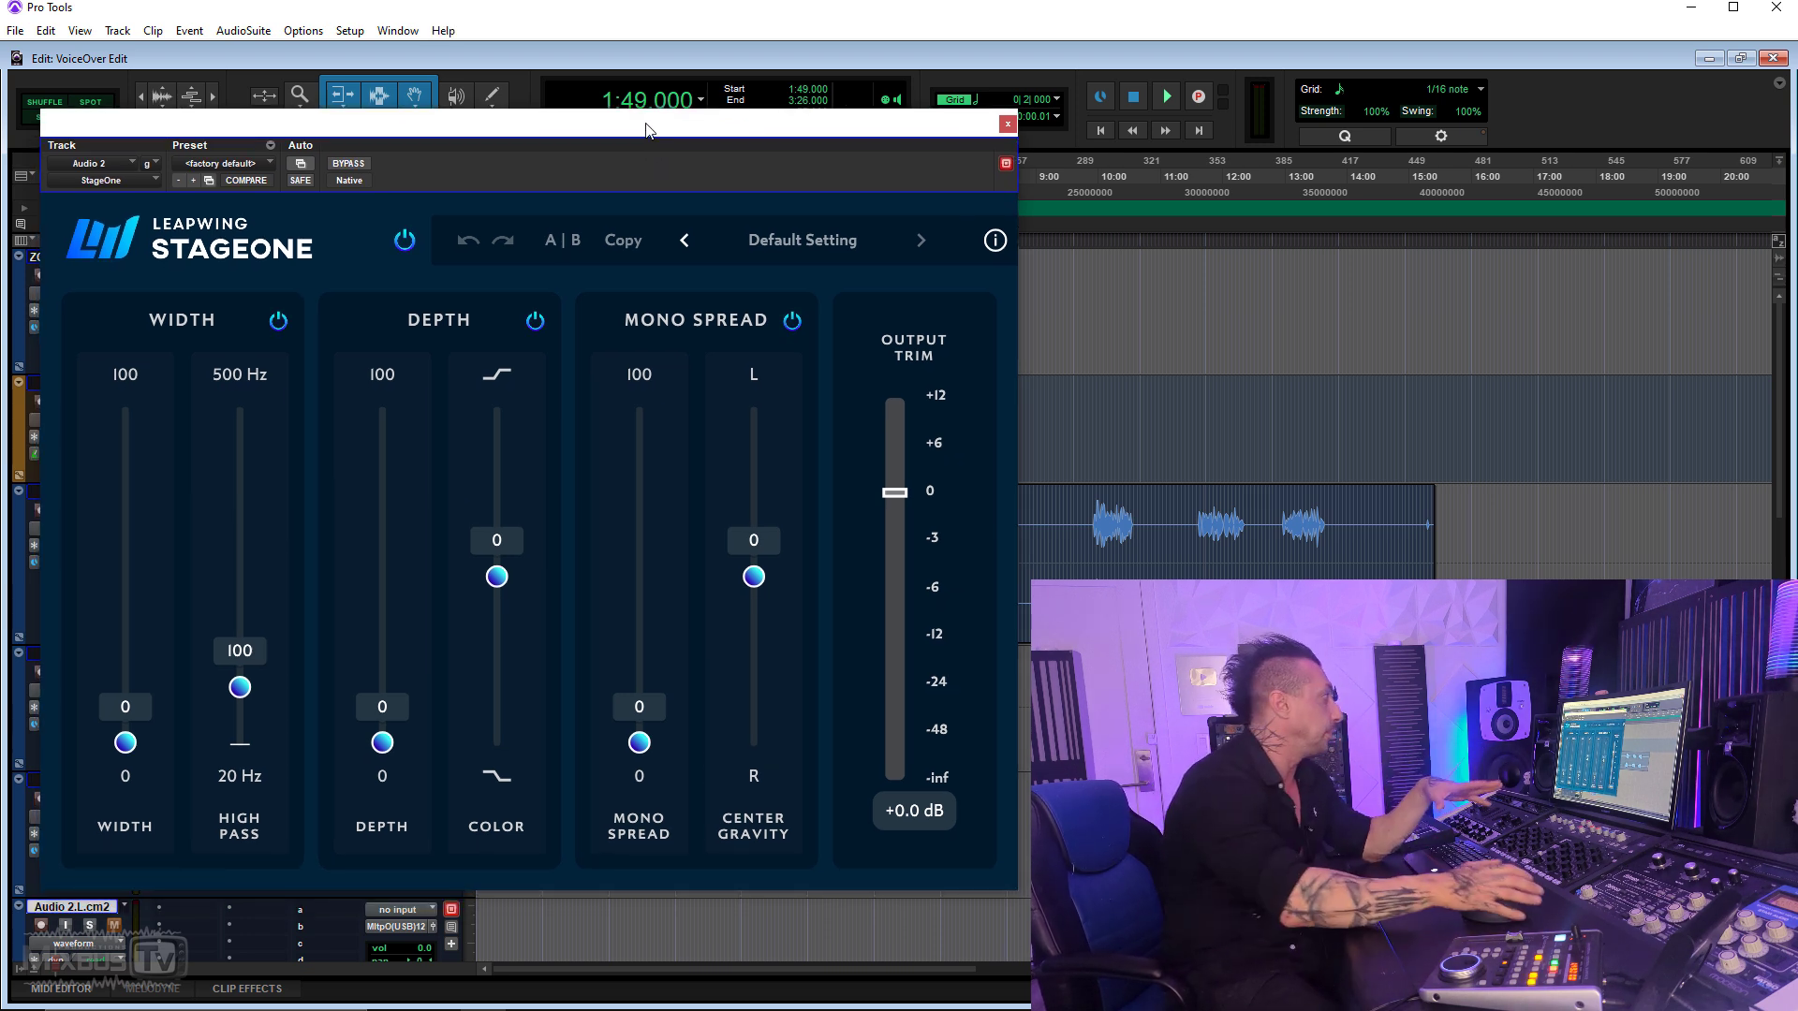
pyautogui.moveTo(125, 743); pyautogui.dragTo(126, 600)
pyautogui.moveTo(240, 682); pyautogui.dragTo(240, 646)
pyautogui.moveTo(382, 743); pyautogui.dragTo(380, 585)
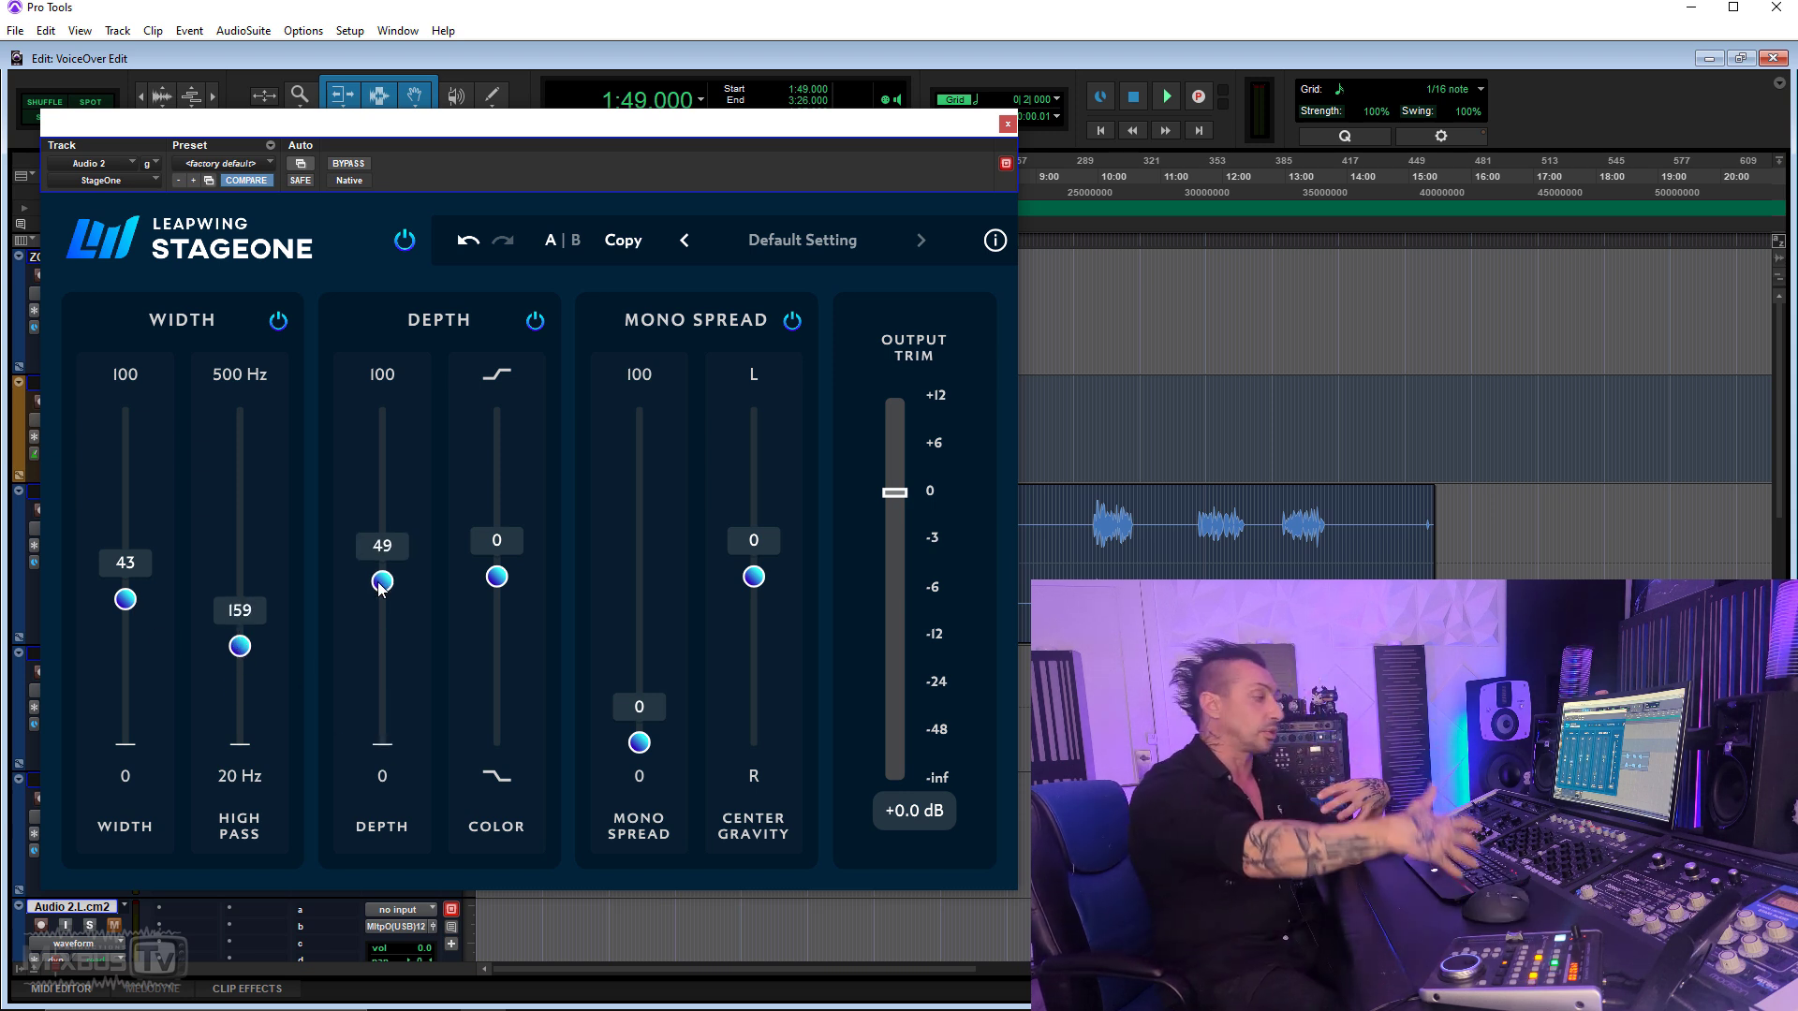
pyautogui.moveTo(380, 586); pyautogui.dragTo(382, 661)
# Set StageOne Color to 5, Mono Spread to 51 and Center Gravity to 2.
pyautogui.moveTo(496, 577); pyautogui.dragTo(496, 573)
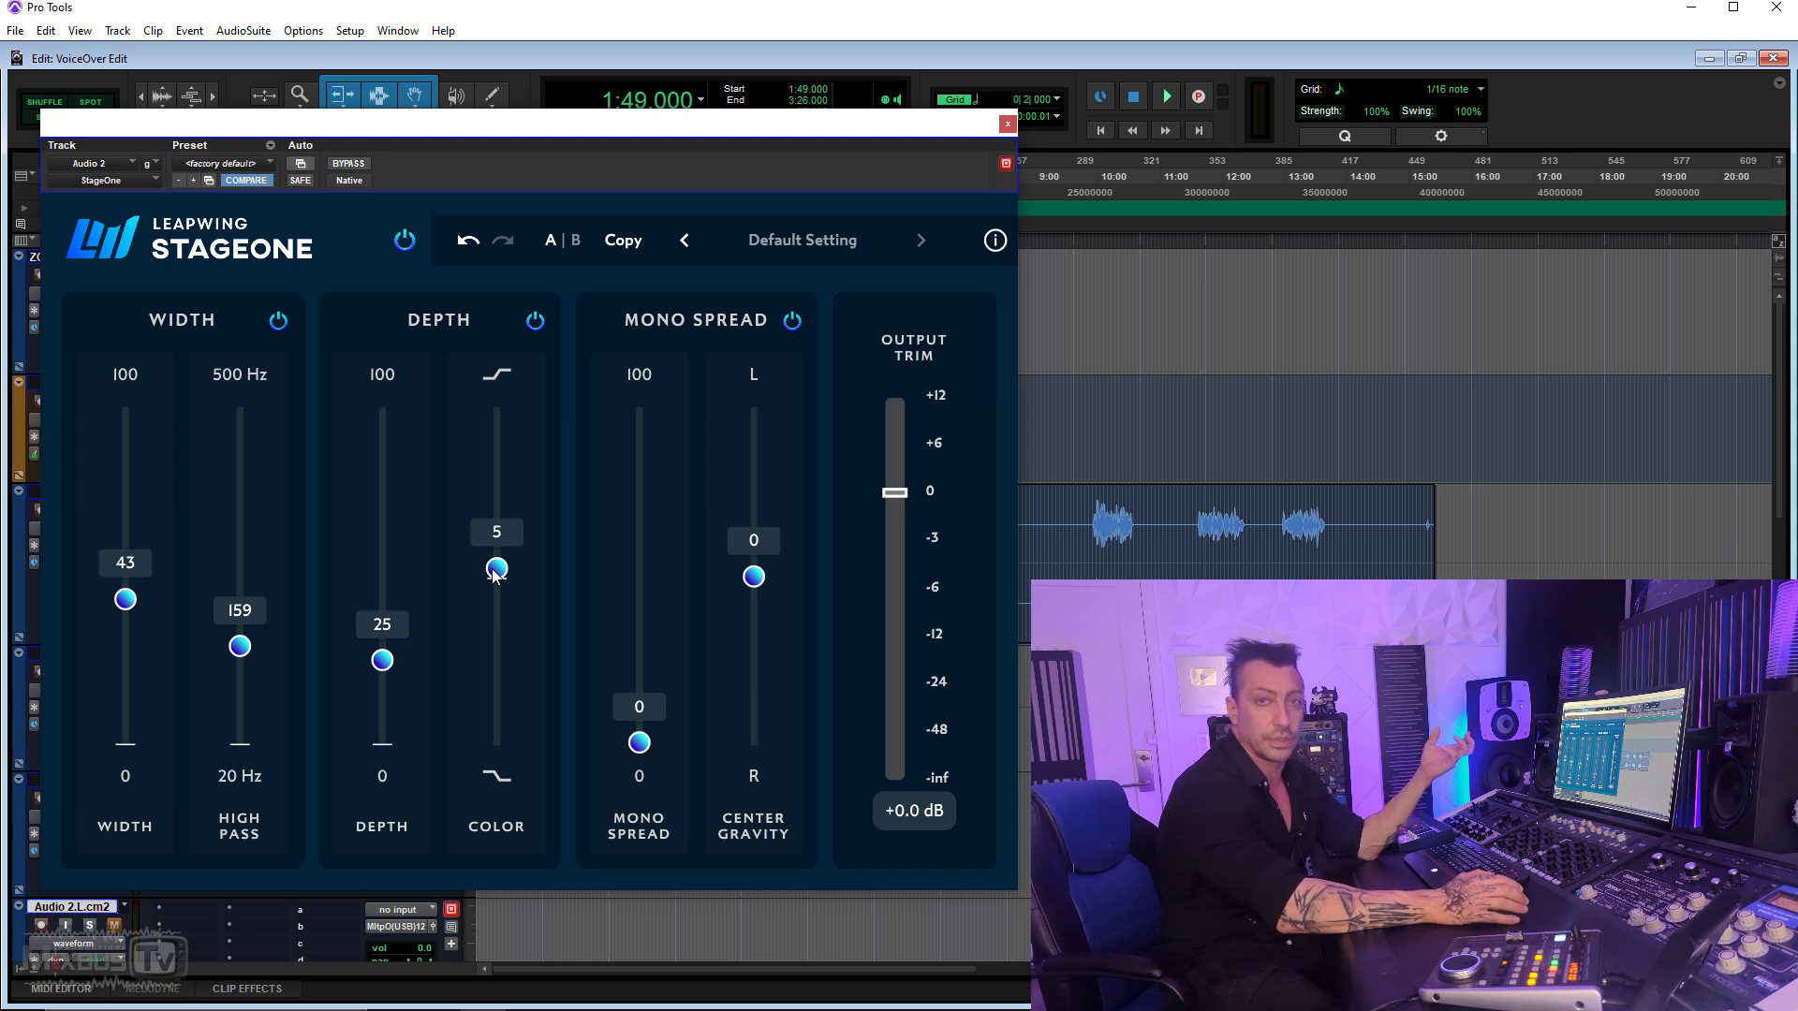
pyautogui.moveTo(639, 743); pyautogui.dragTo(639, 592)
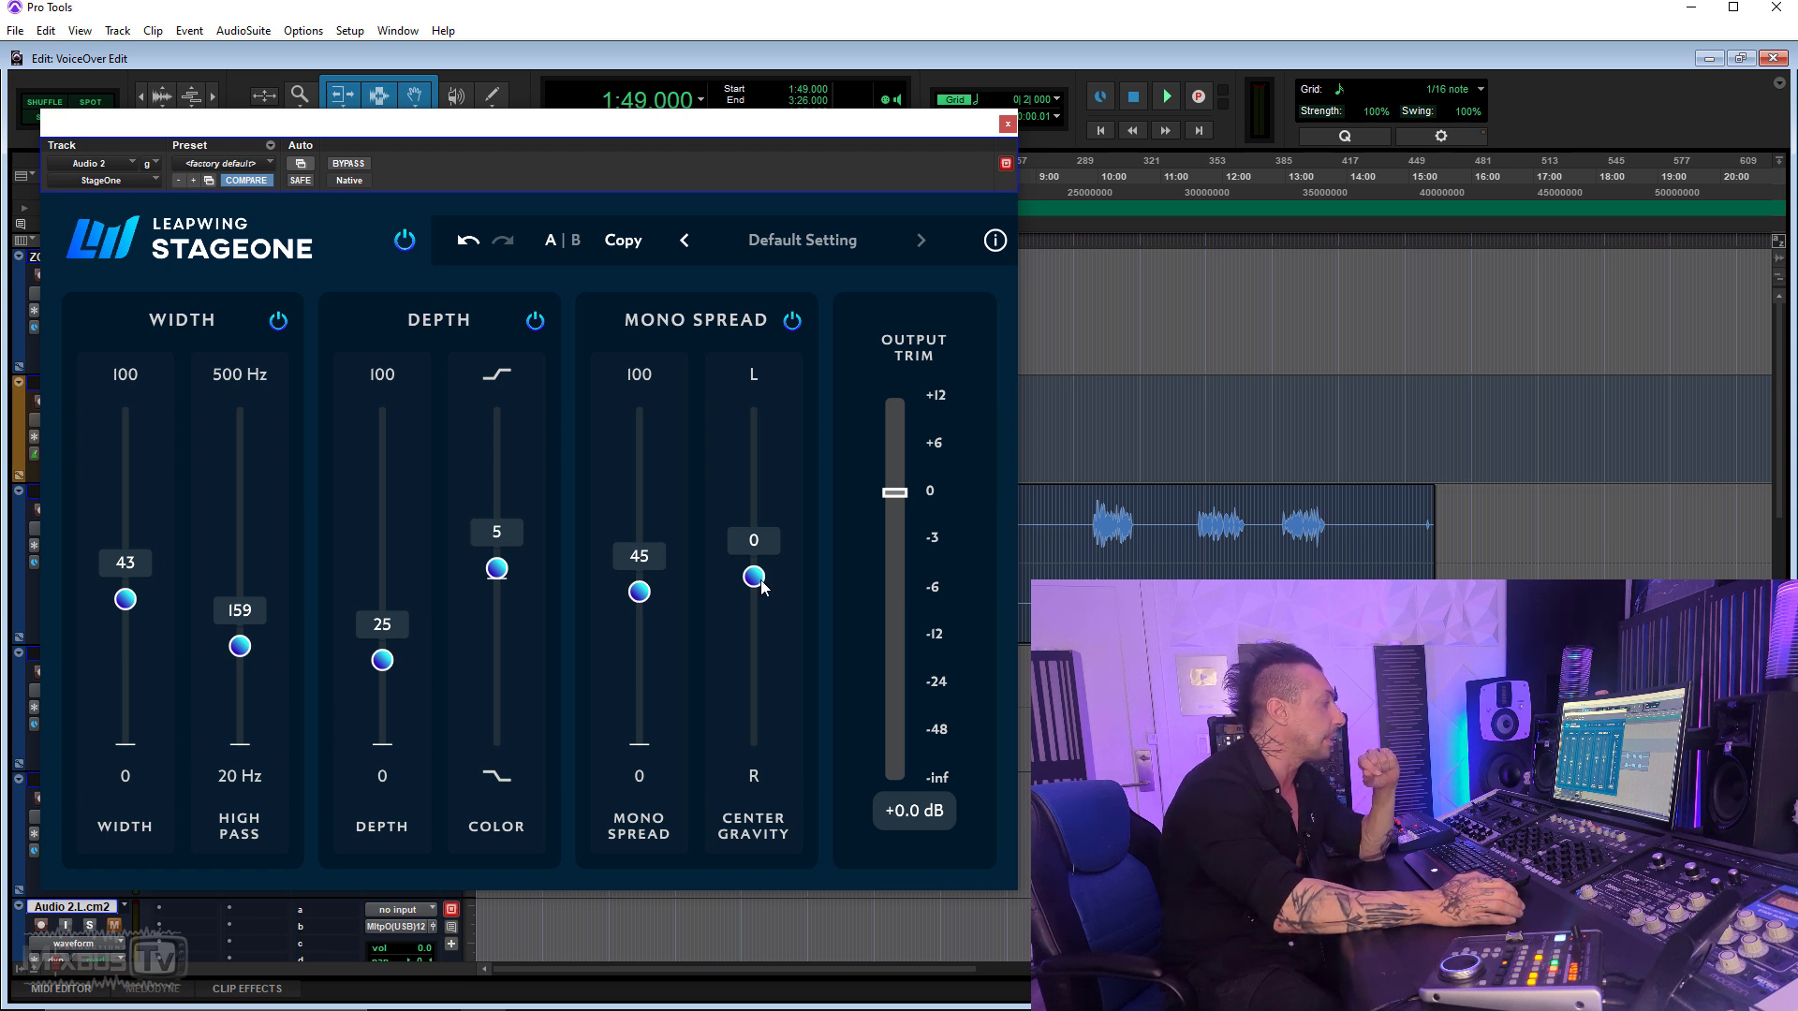
pyautogui.moveTo(763, 587)
pyautogui.mouseDown()
pyautogui.moveTo(762, 515)
pyautogui.moveTo(761, 581)
pyautogui.mouseUp()
pyautogui.moveTo(641, 593); pyautogui.dragTo(603, 600)
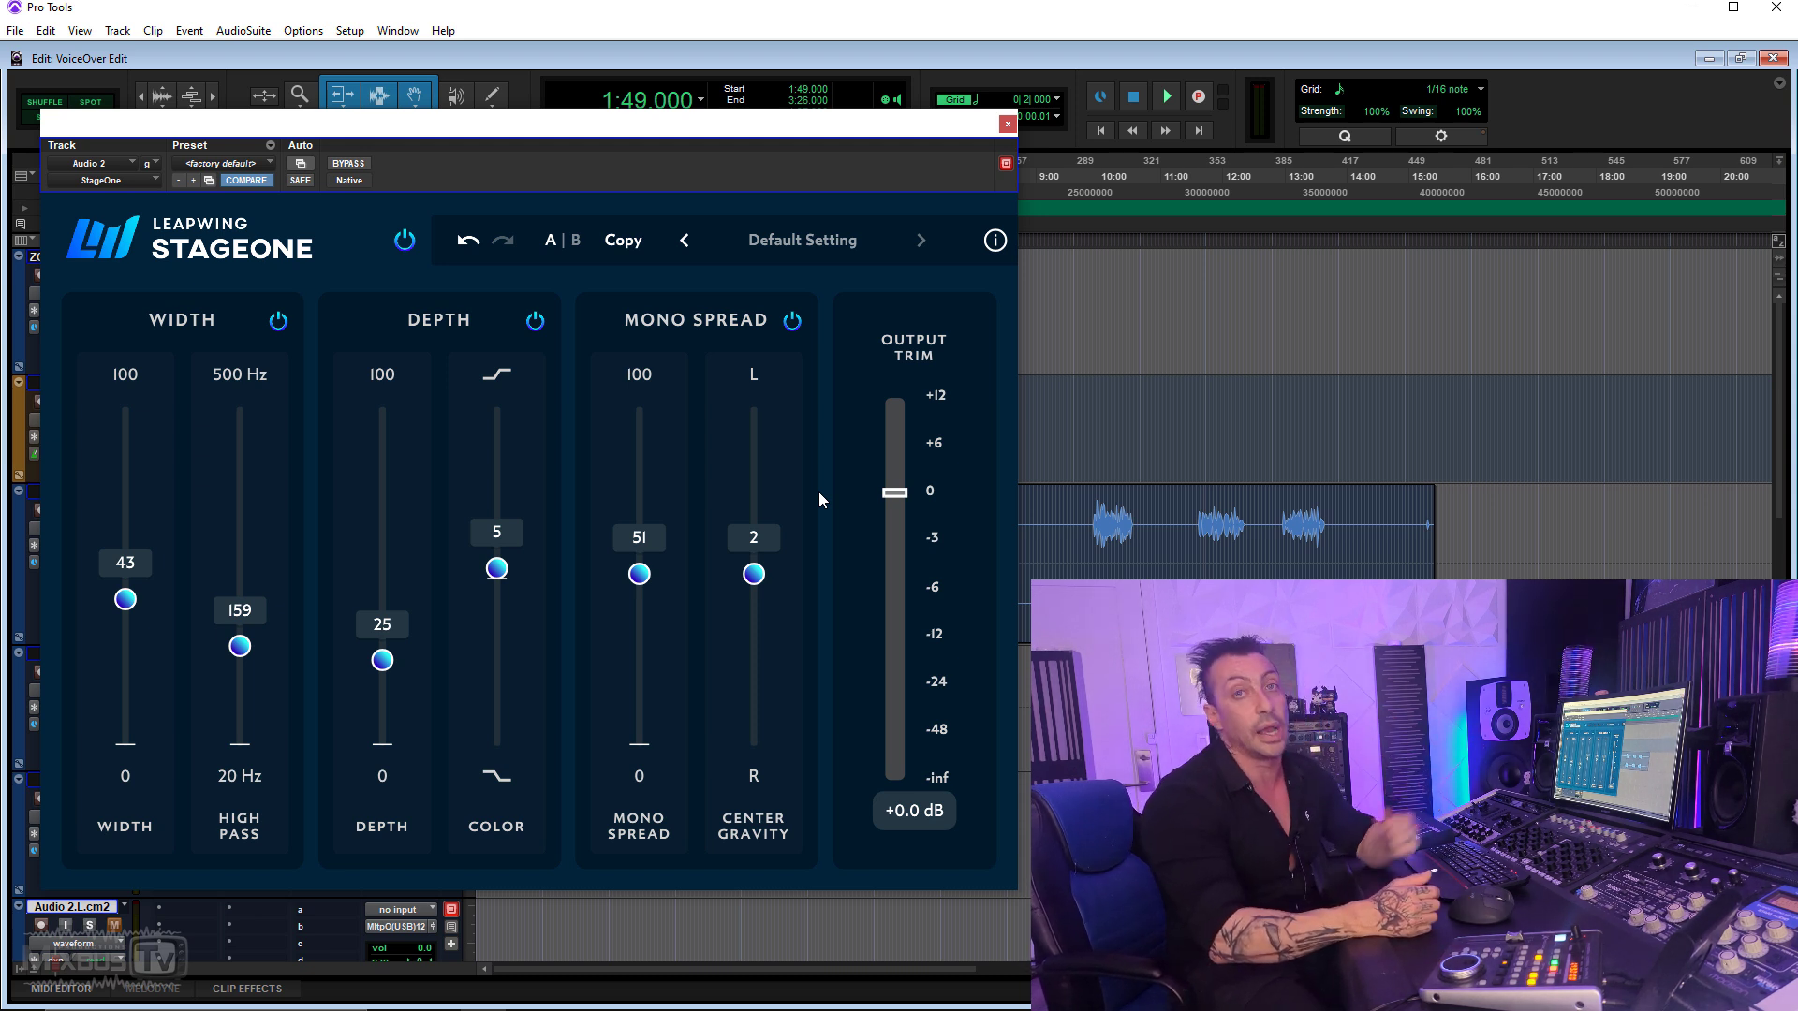
# Close StageOne to reveal the TC 1210 Spatial Expander with its Acoustic Guitar Widened preset.
pyautogui.click(1009, 124)
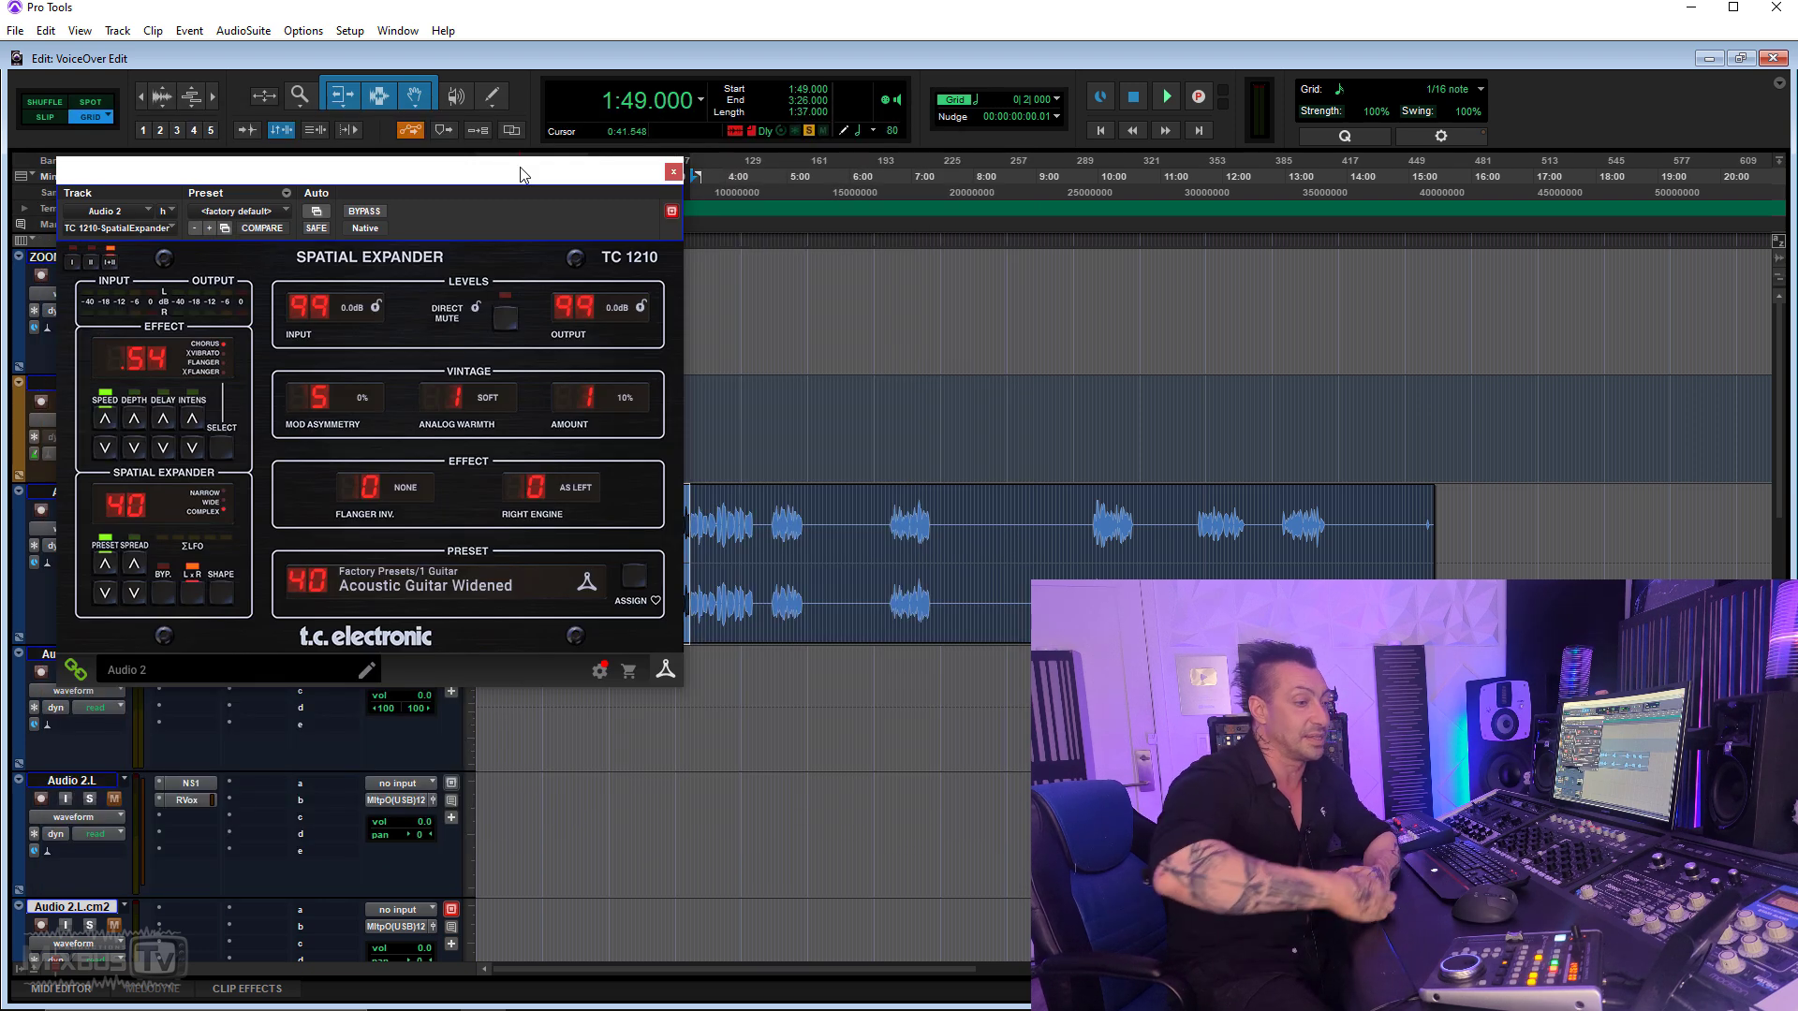